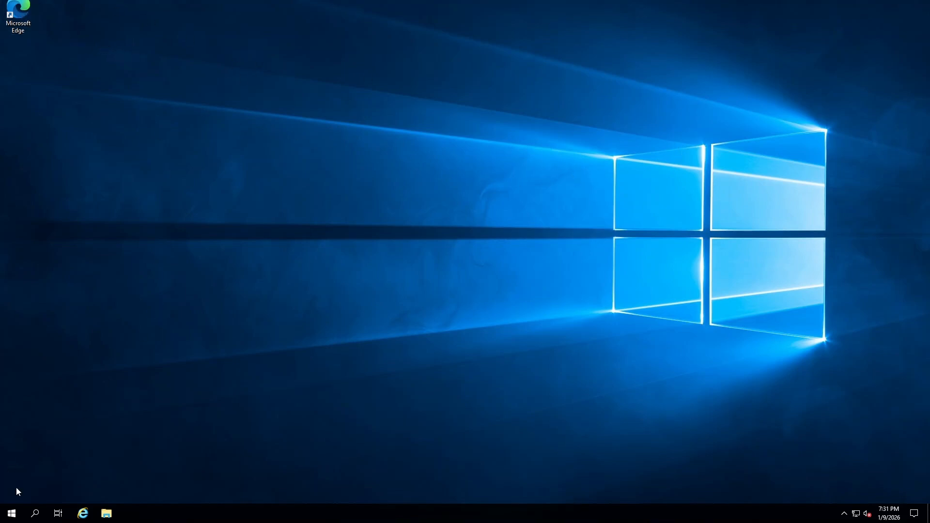
- Glance at the Start menu, then launch Microsoft Edge from its desktop icon
click(14, 514)
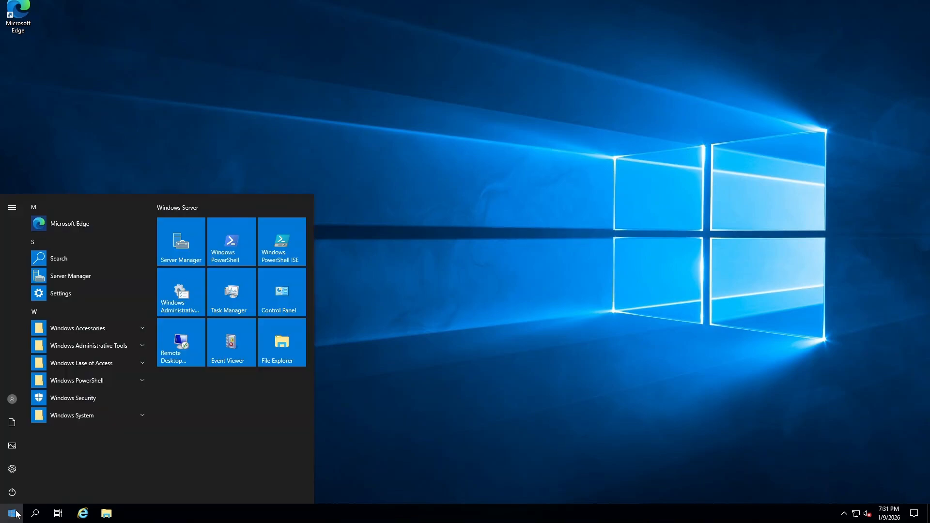
click(22, 17)
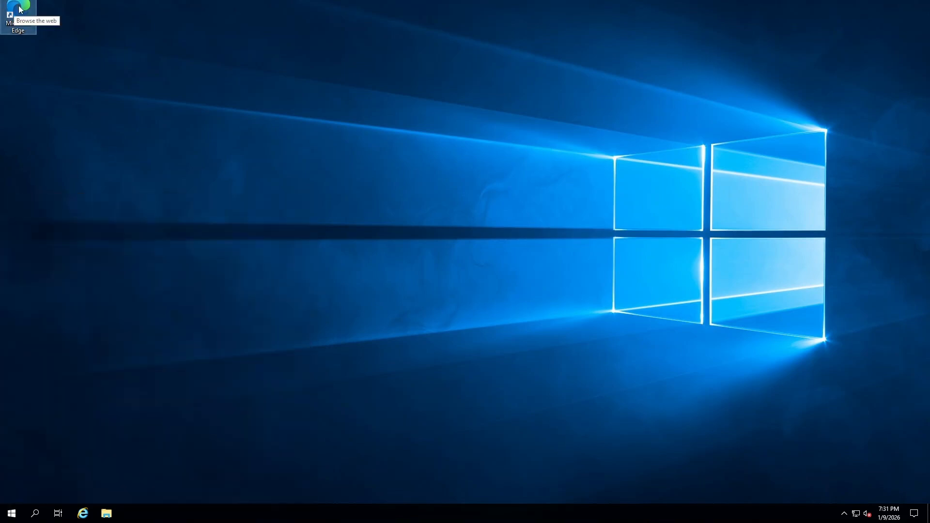
double_click(19, 7)
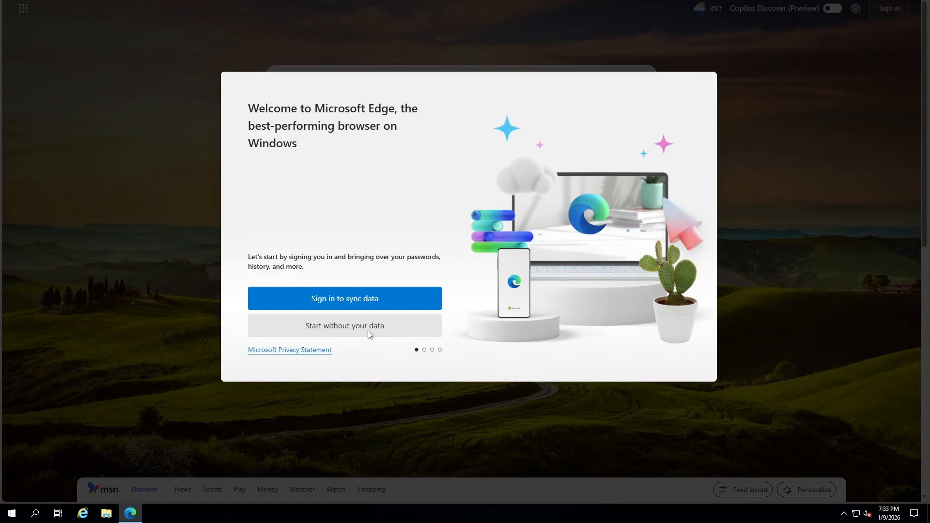
- Finish Edge's first-run setup without signing in, importing data, changing the theme or pinning sites
click(393, 333)
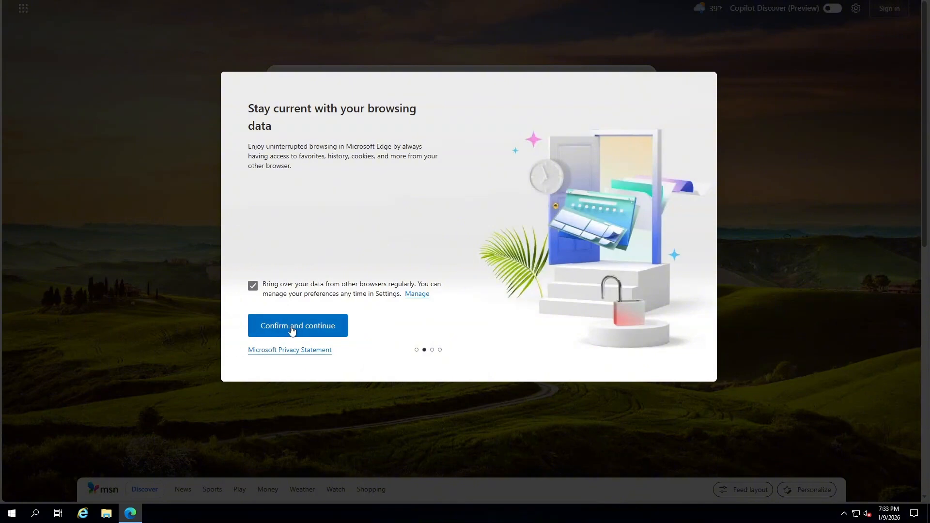
click(293, 329)
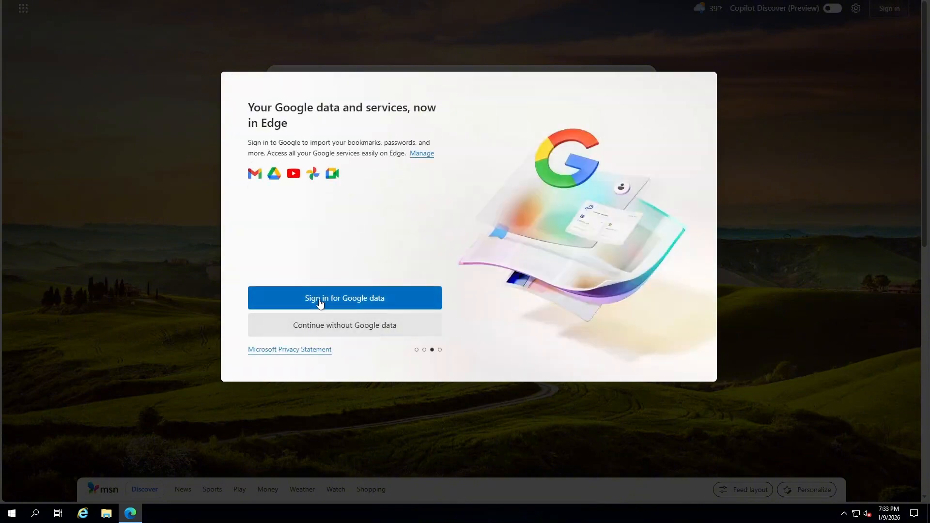
click(351, 333)
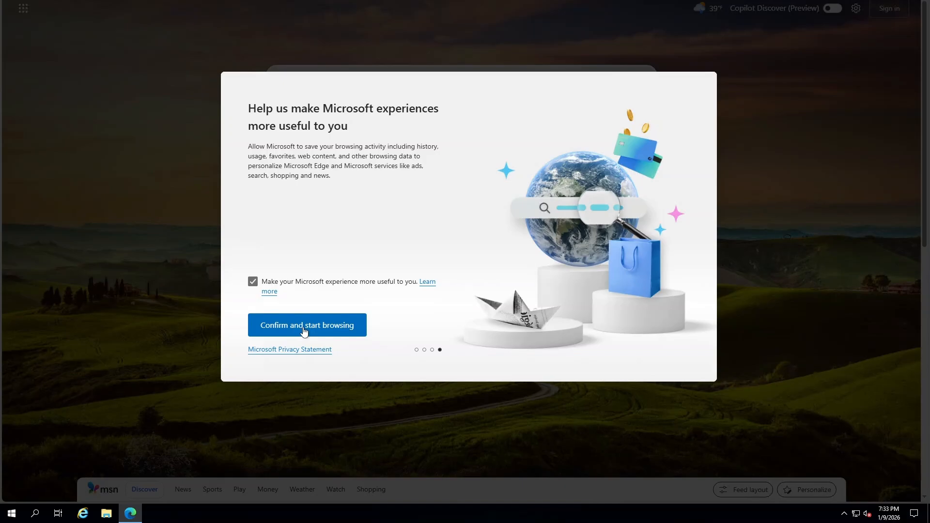
click(304, 332)
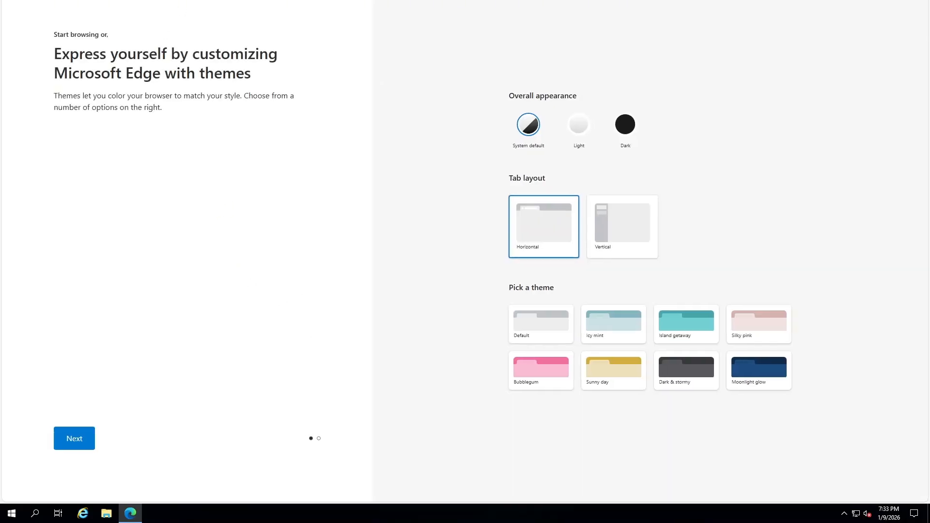
click(86, 436)
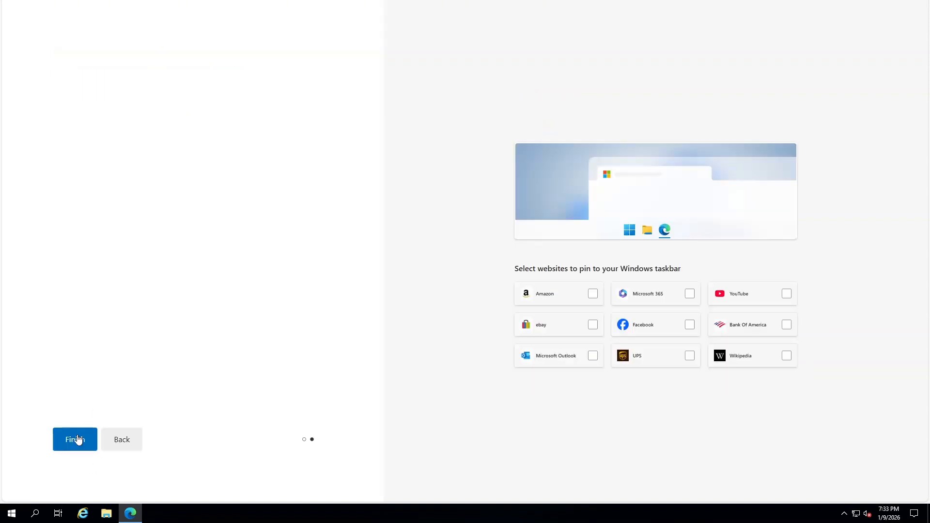
click(95, 440)
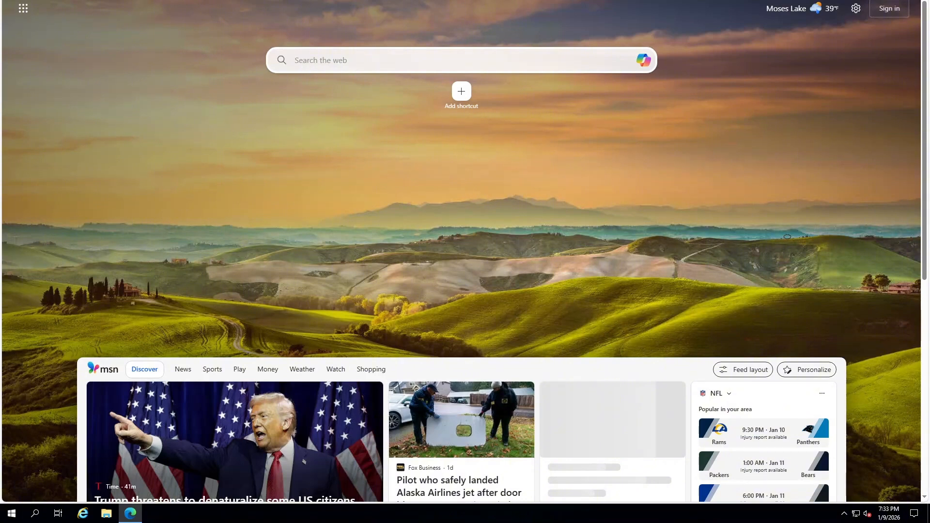
- Search Bing for 'sql server 2025 developer edition download' and open the Microsoft SQL Server downloads result
click(310, 1)
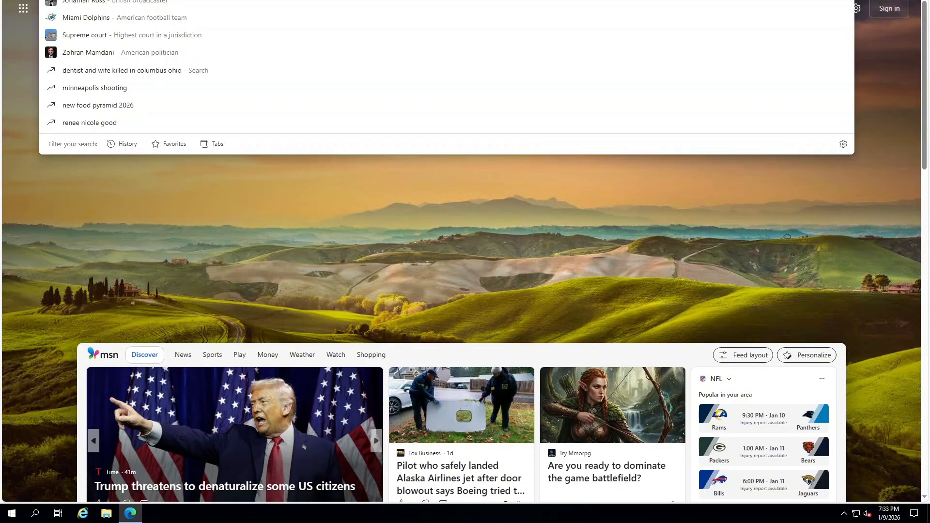
text(sql serve)
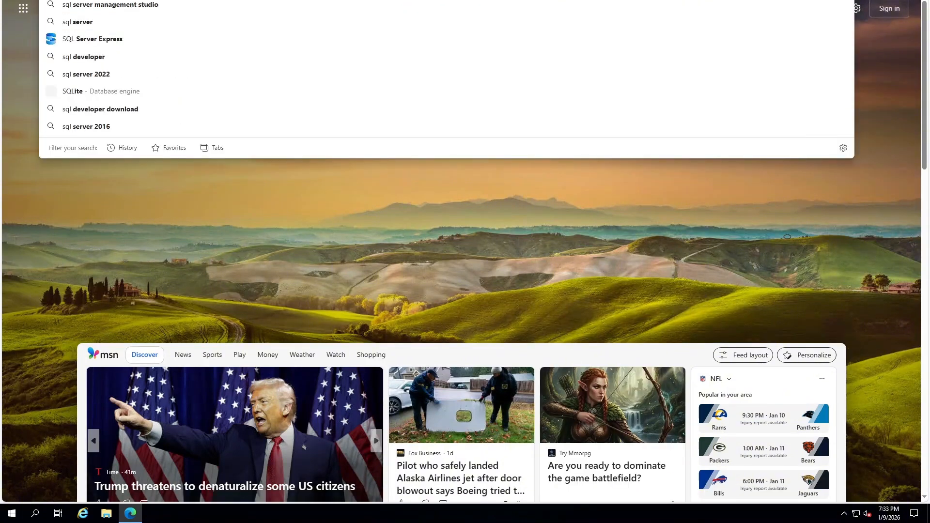
text(r)
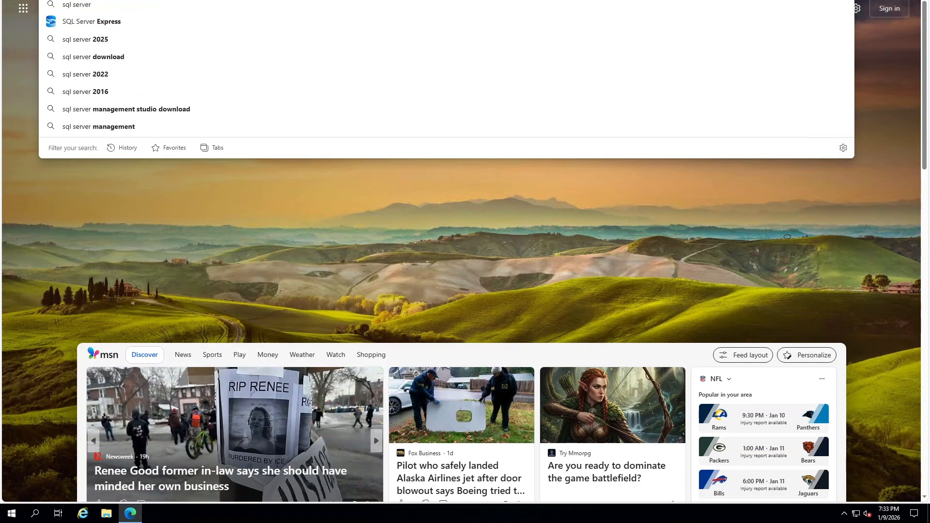
text( 202)
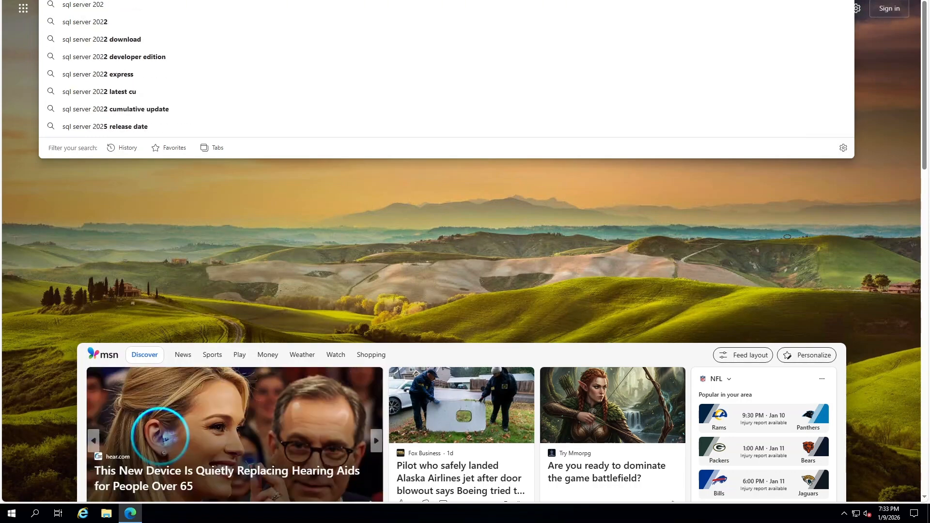
text(5 d)
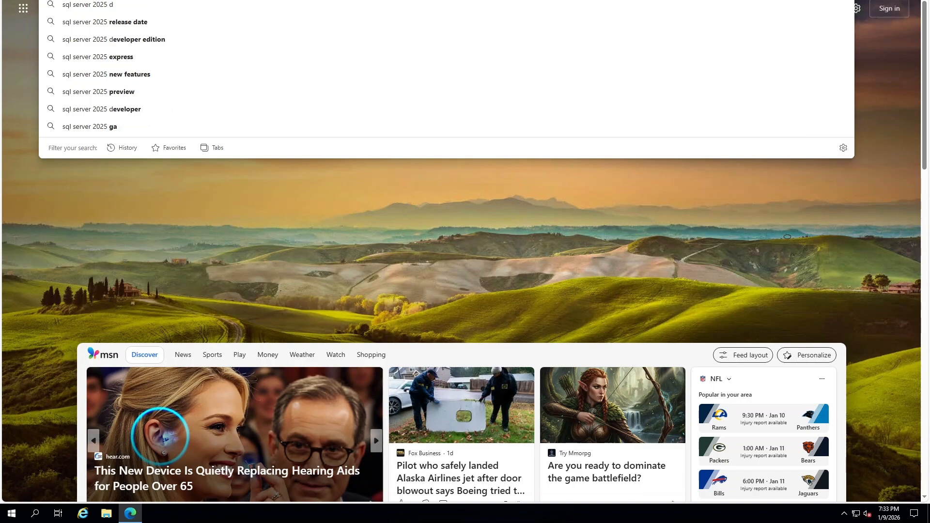
text(eveloper)
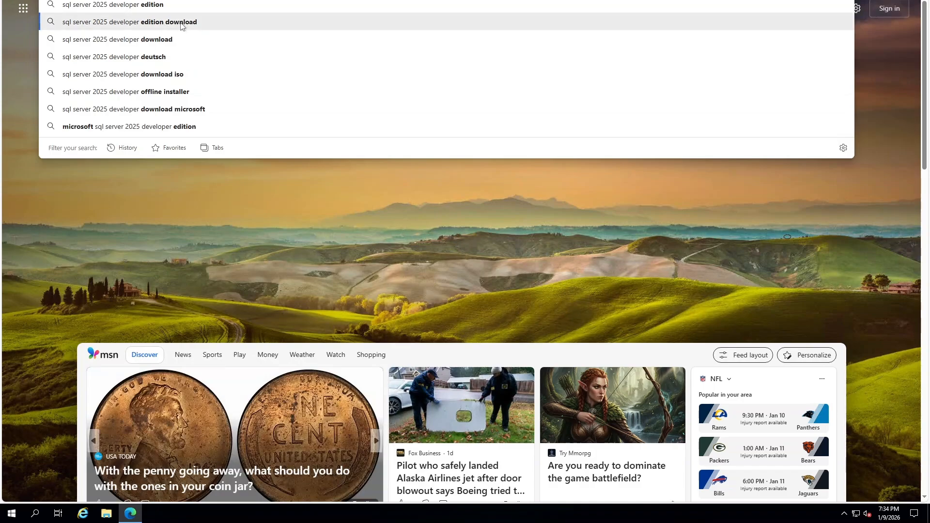
click(181, 26)
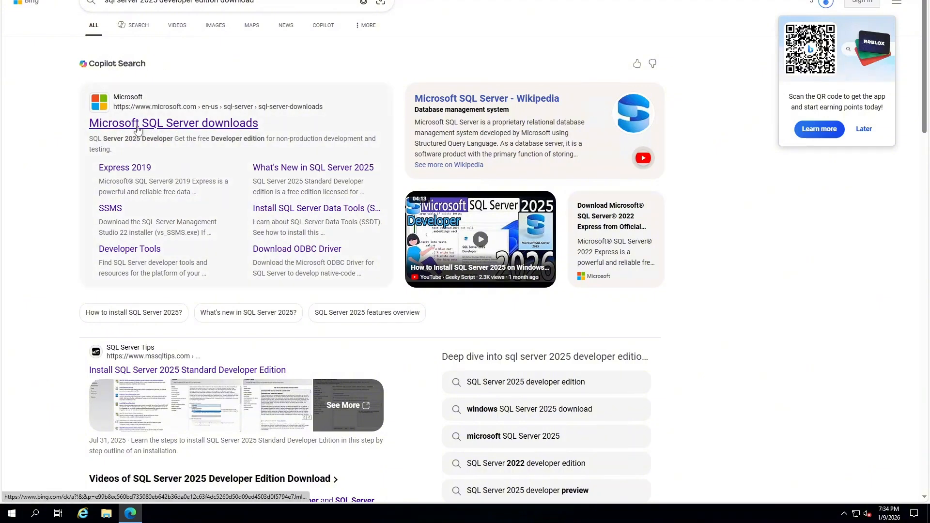
scroll(139, 174, down, 1)
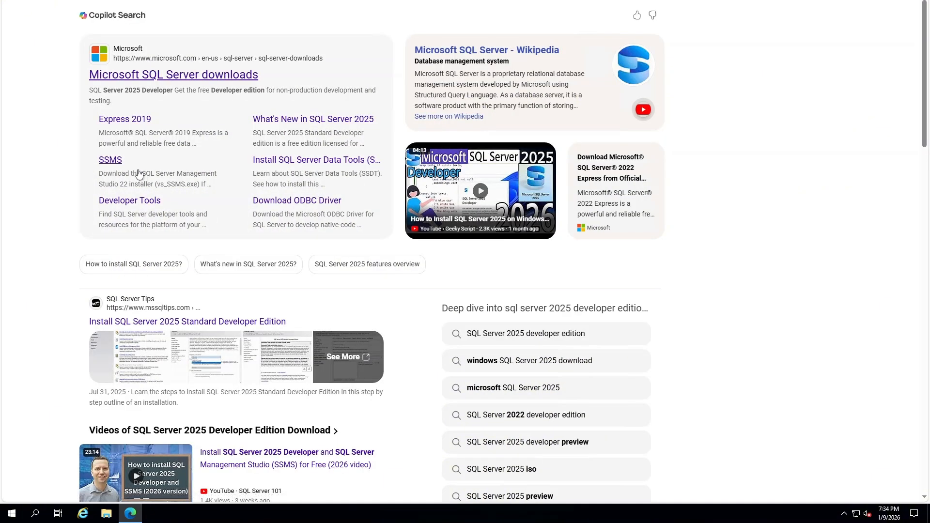
click(189, 78)
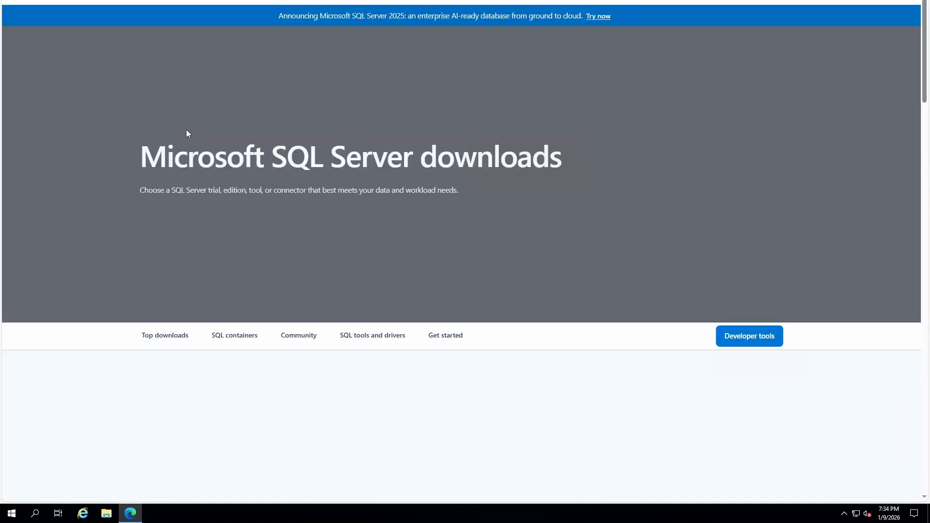
- Scroll the downloads page down to the SQL Server 2025 Developer card under Top downloads
scroll(410, 250, down, 1)
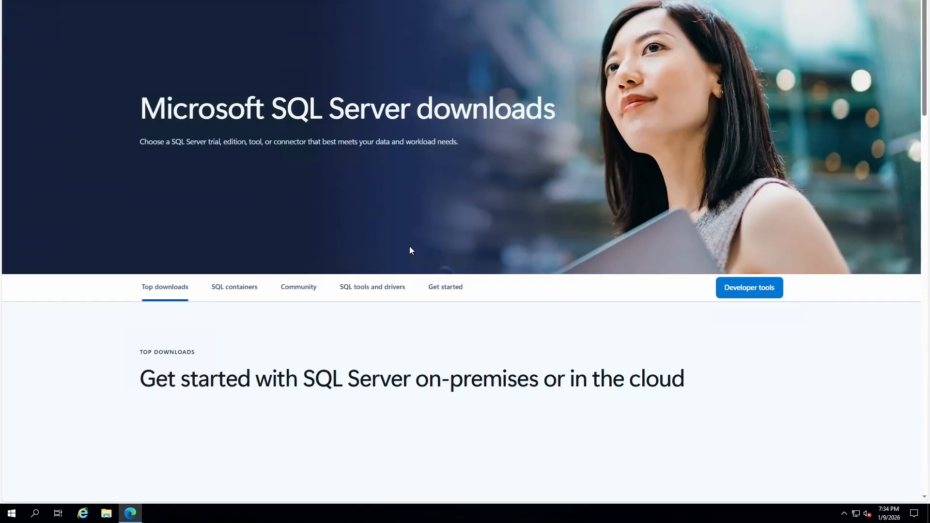
scroll(404, 226, down, 4)
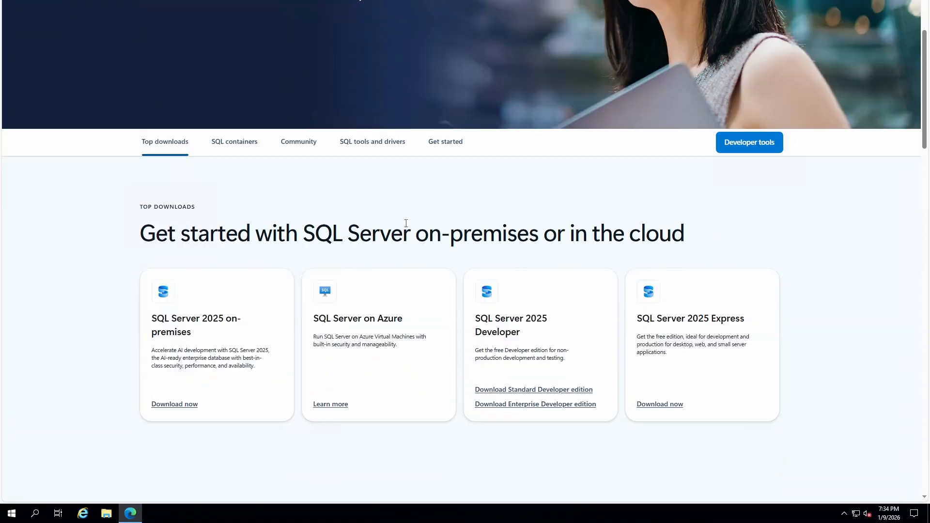
scroll(399, 223, down, 1)
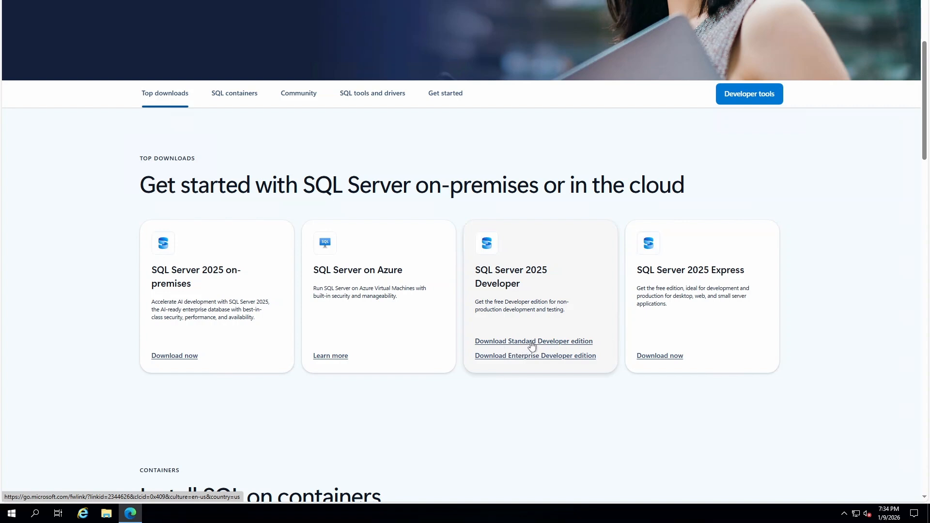
- Download the Standard Developer edition installer and run SQL2025-SSEI-StdDev.exe
click(556, 345)
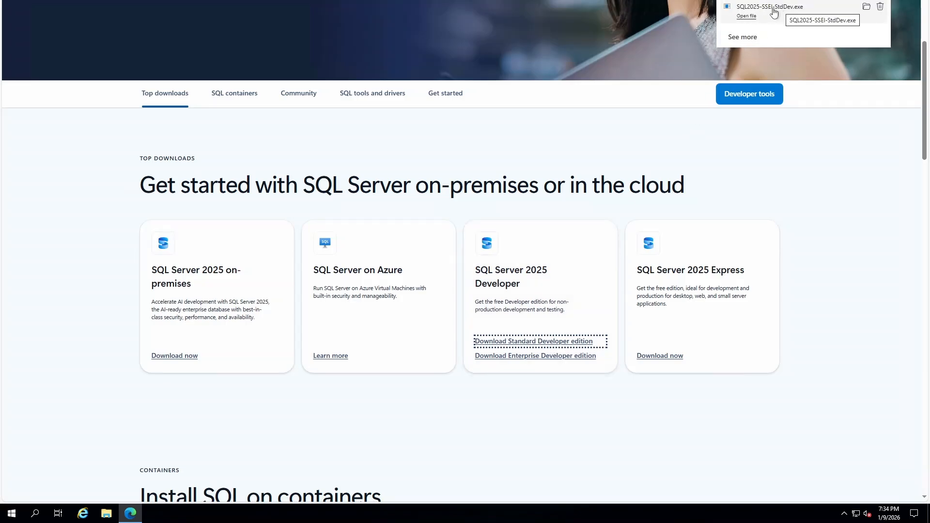
click(770, 12)
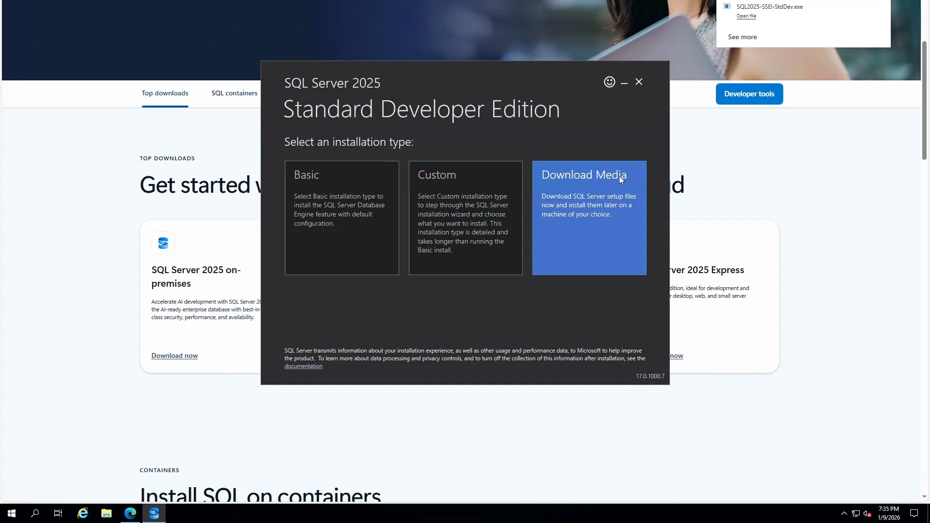
- Choose the Custom installation and download the install package to C:\SQL2025
click(614, 200)
click(451, 182)
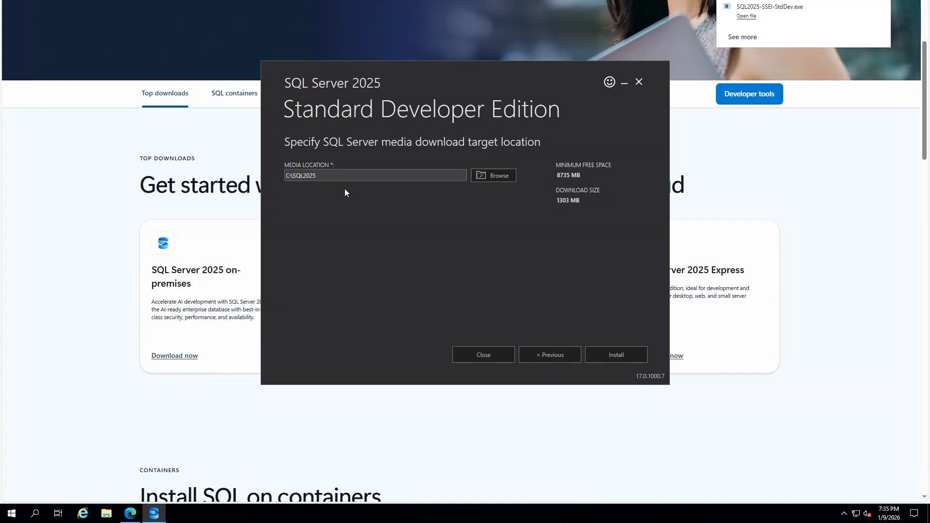
click(624, 356)
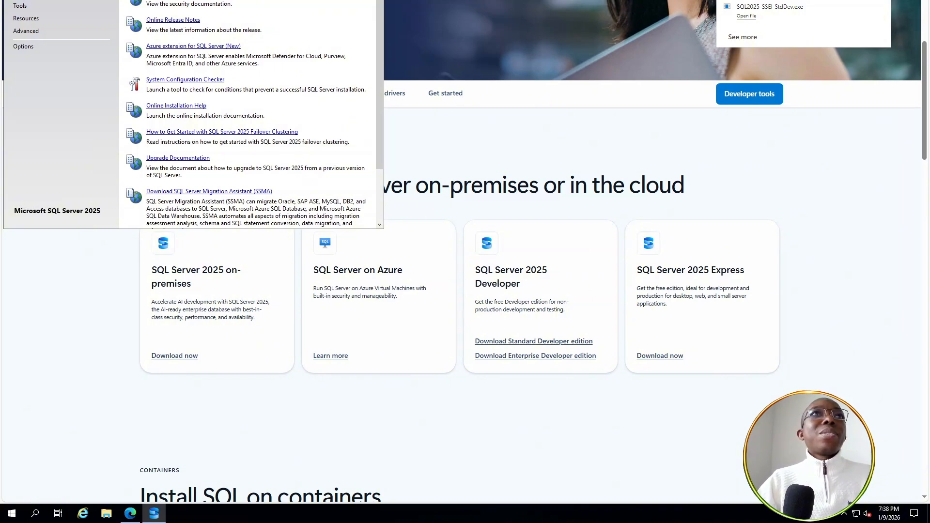
- Bring the Installation Center into view and start a new SQL Server standalone installation
drag(72, 0, 205, 55)
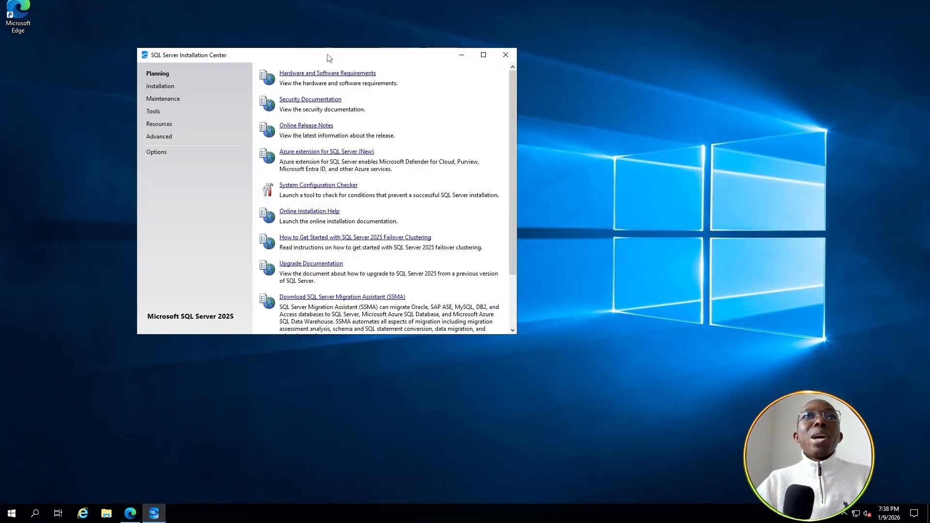
drag(324, 61, 432, 49)
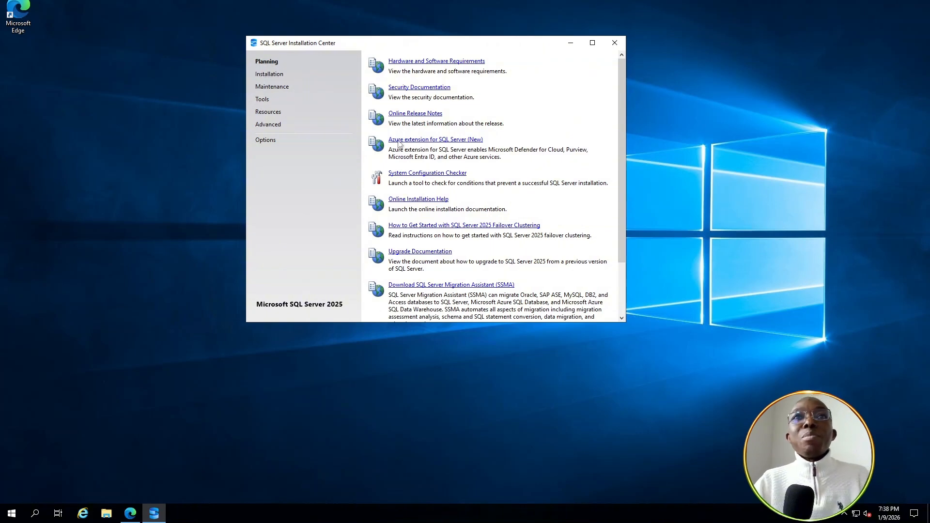
click(261, 75)
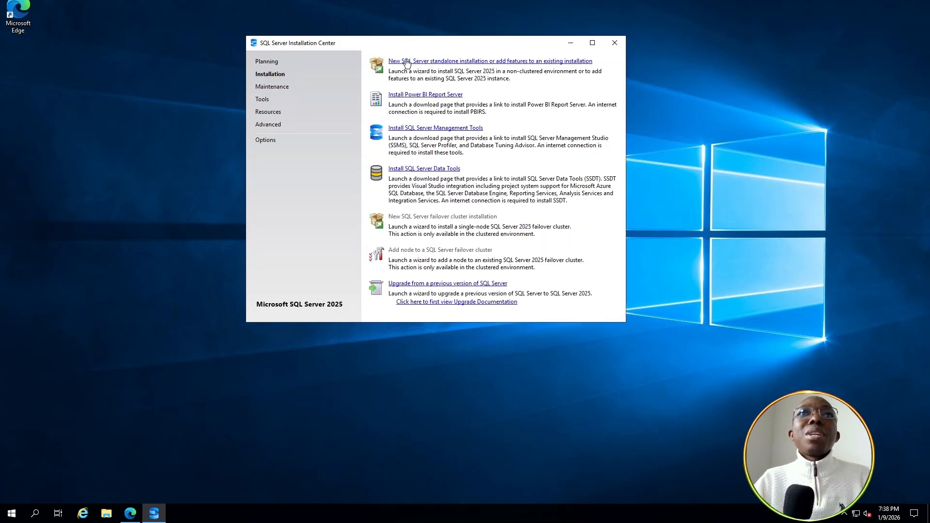
click(472, 65)
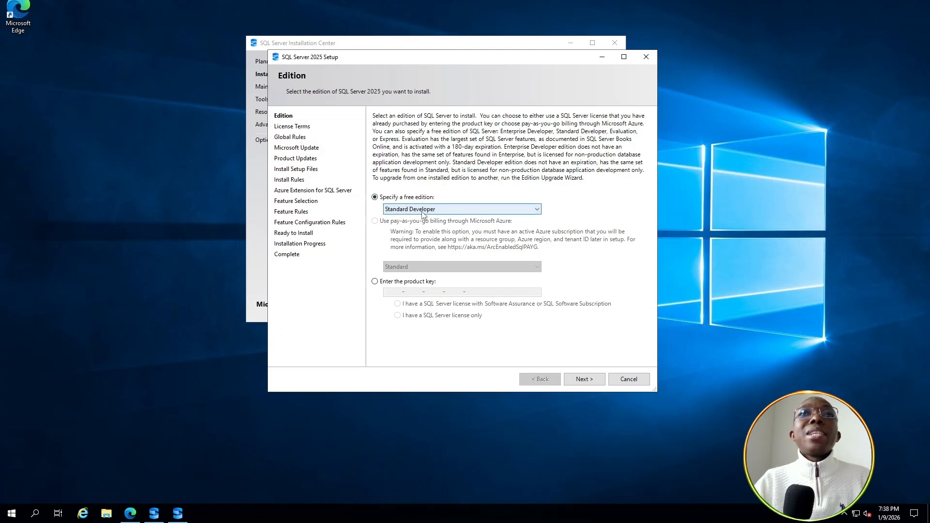
- Pick Standard Developer from the free-edition dropdown and continue
click(536, 209)
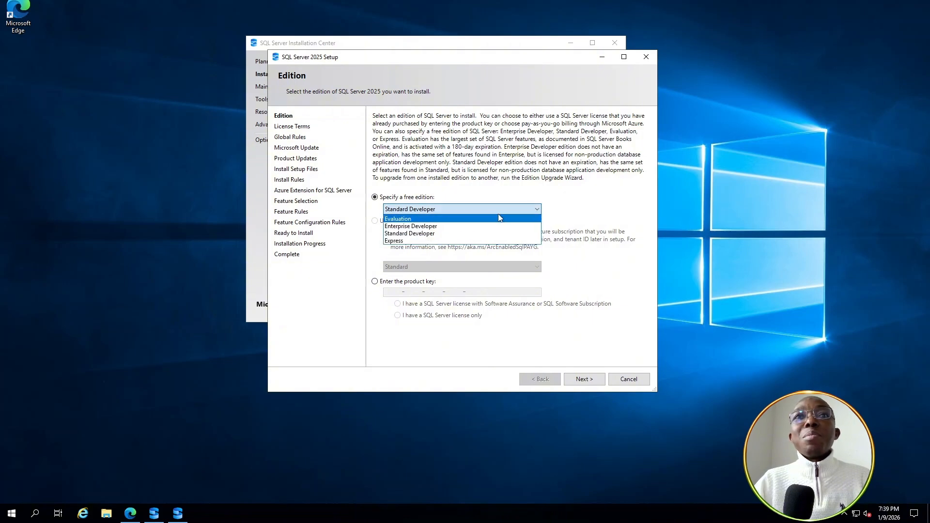
click(451, 234)
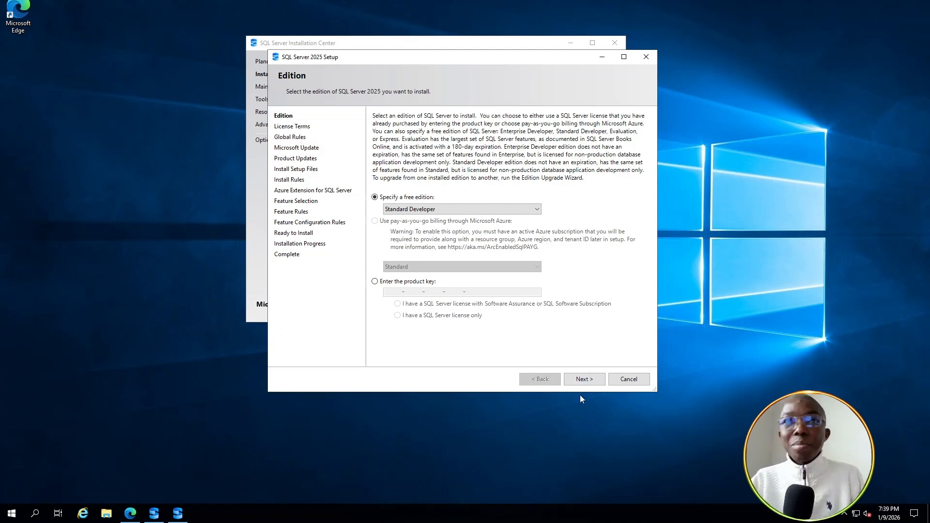
click(589, 383)
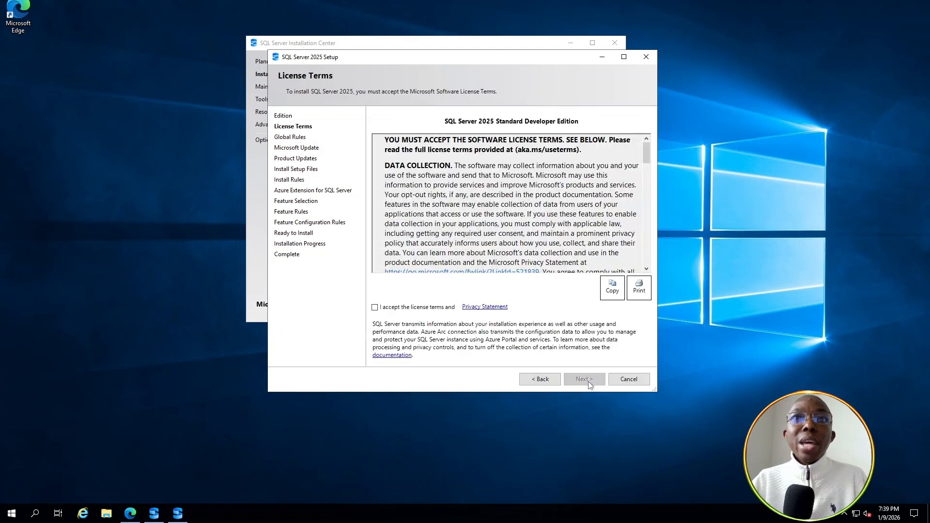
- Accept the license terms and Privacy Statement, then continue
click(374, 307)
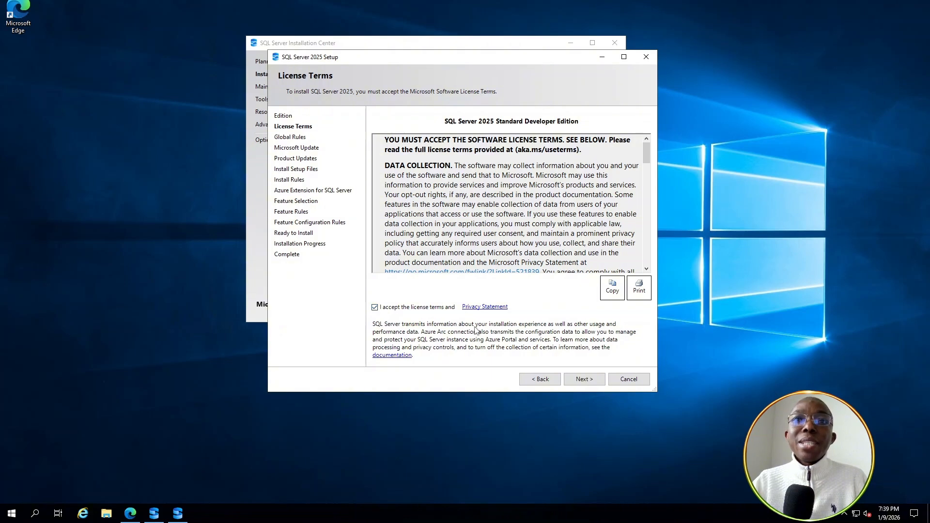
click(583, 380)
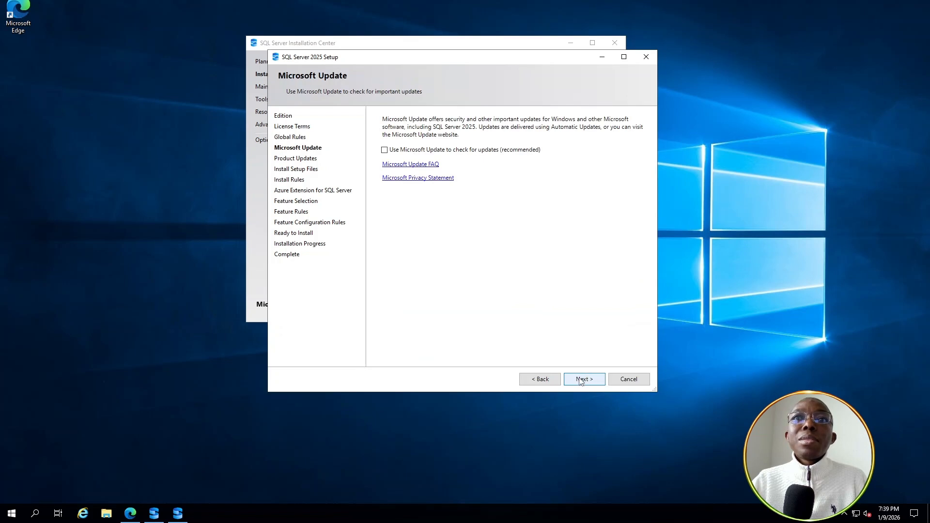
- Leave Microsoft Update off and untick Azure Extension for SQL Server before continuing
click(582, 380)
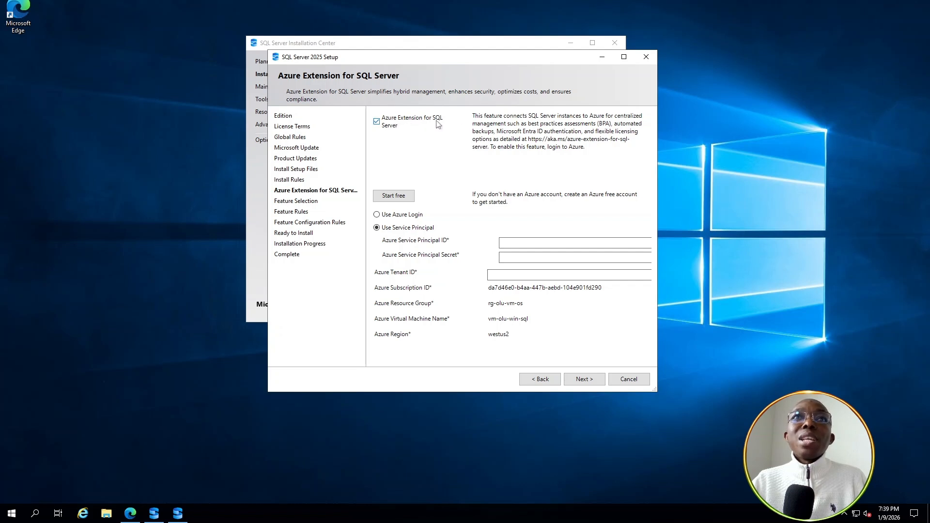
click(376, 122)
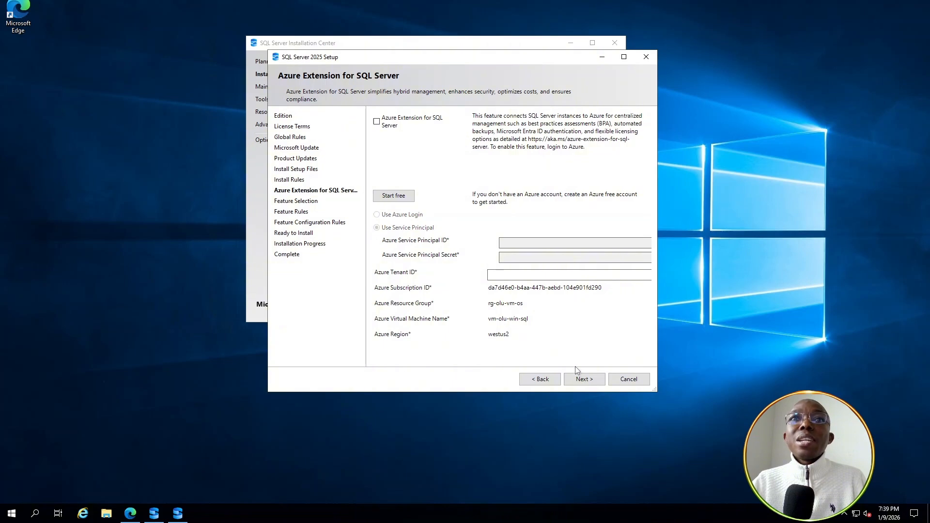
click(583, 379)
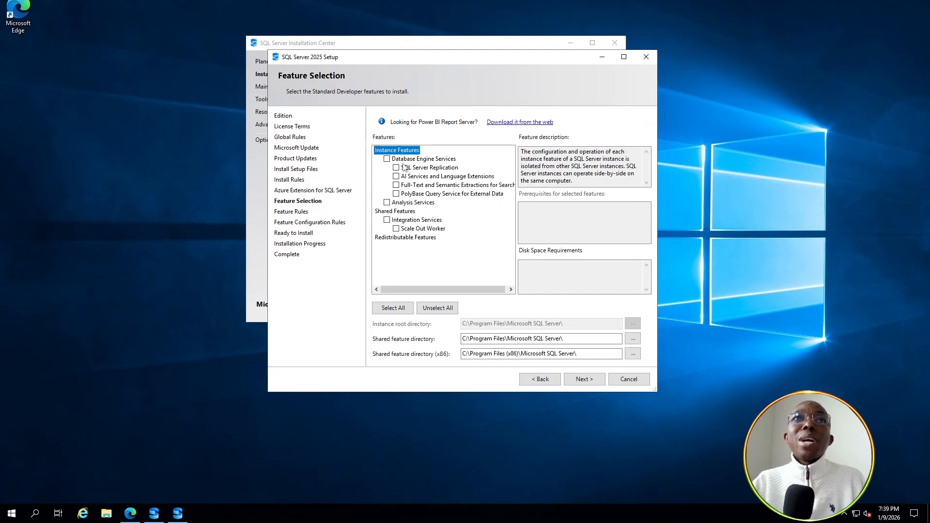
- Select Database Engine Services as the only feature to install and move on to Instance Configuration
click(387, 159)
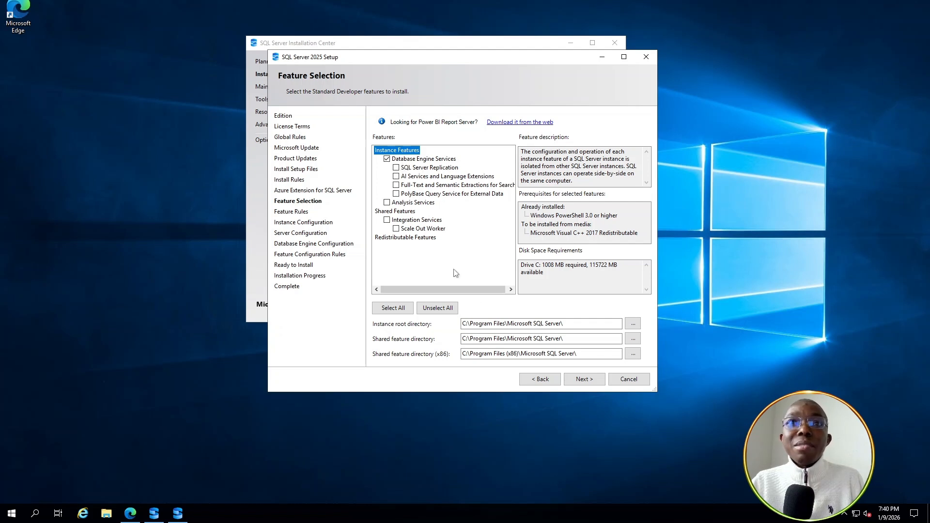
click(582, 381)
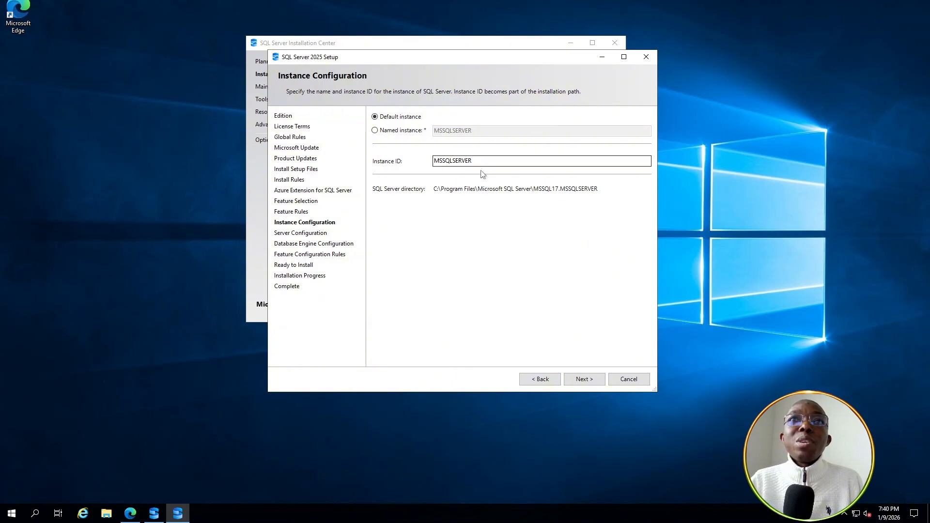
- Keep the default MSSQLSERVER instance and the default service accounts and startup types
click(582, 380)
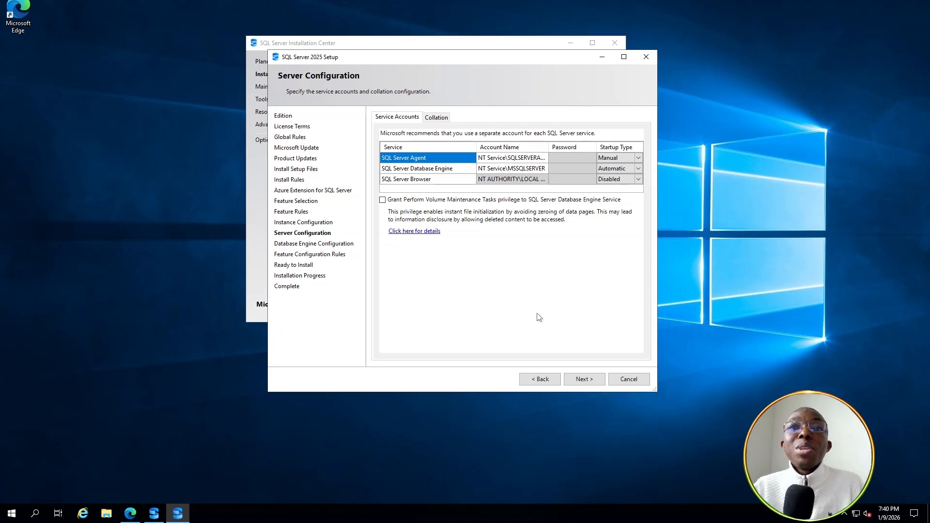
click(585, 380)
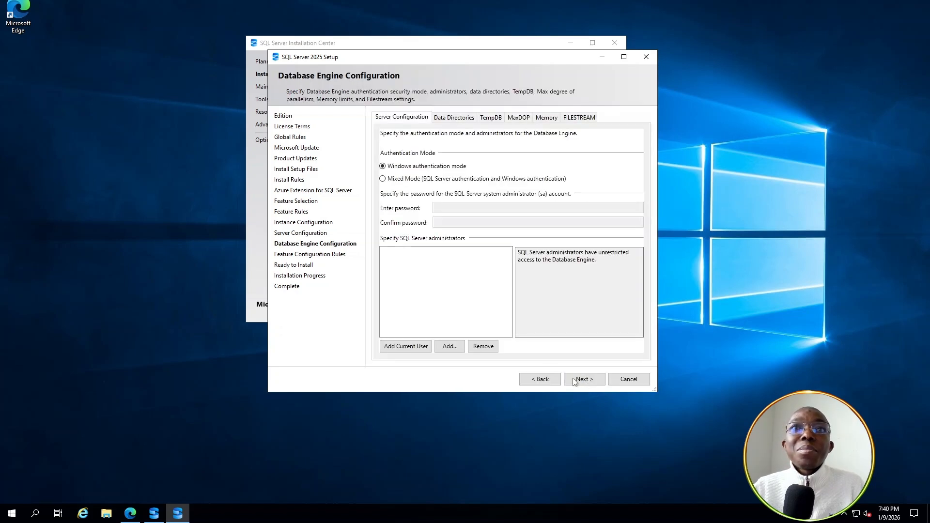
- Use Mixed Mode authentication with a confirmed sa password, and add the current Windows user as administrator
click(393, 179)
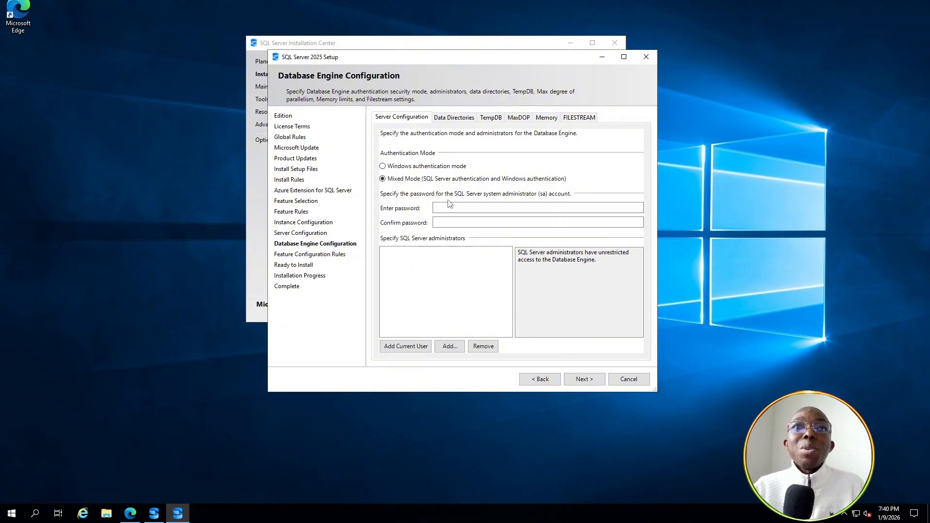
click(447, 208)
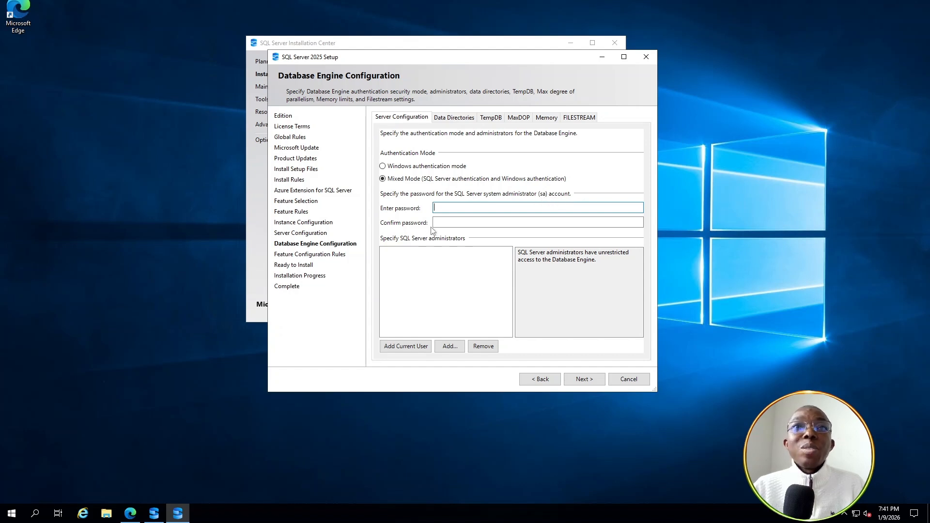
text(P)
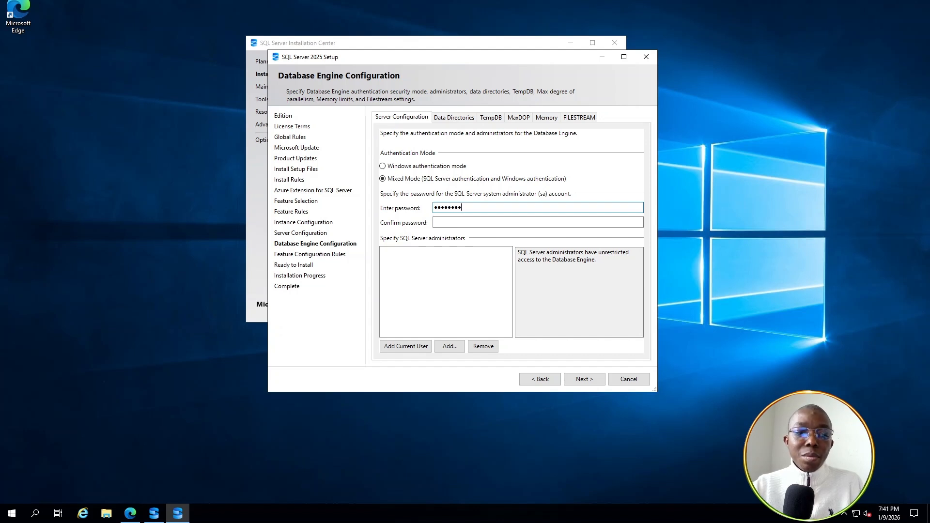
click(496, 222)
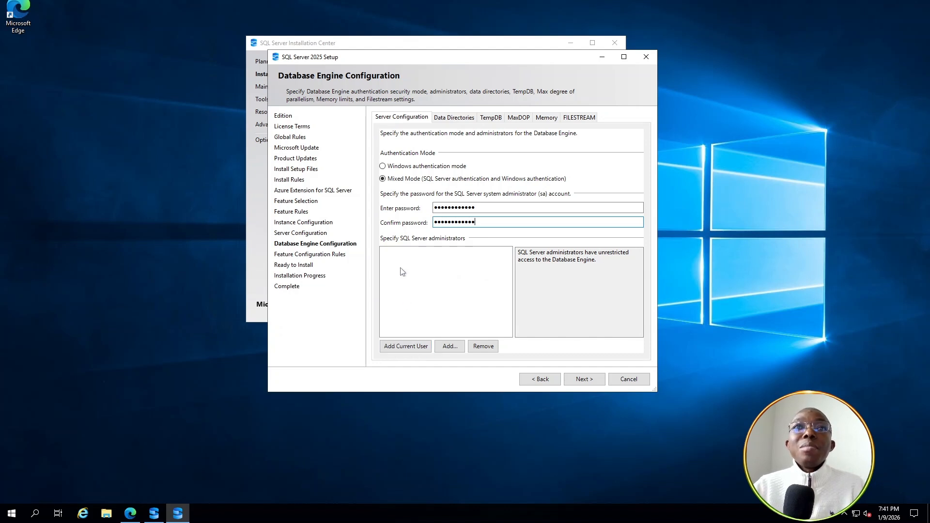
click(402, 345)
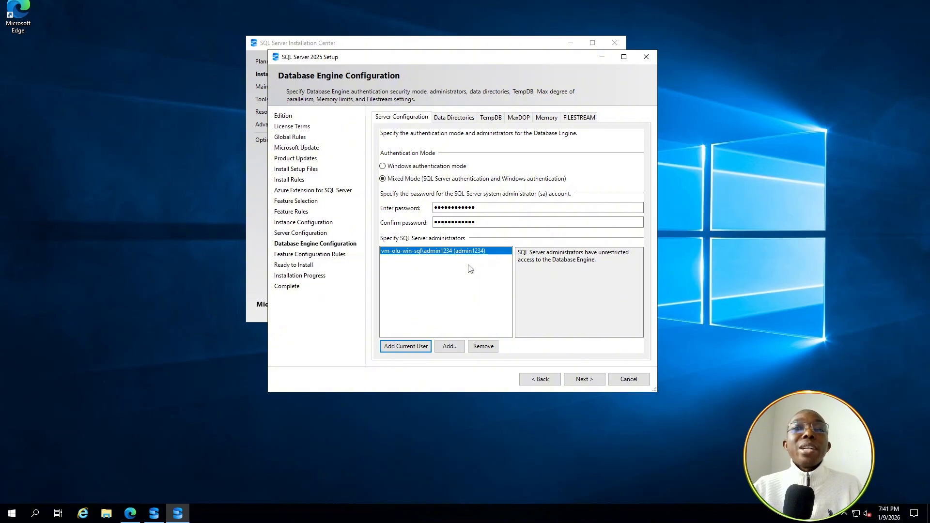
click(582, 380)
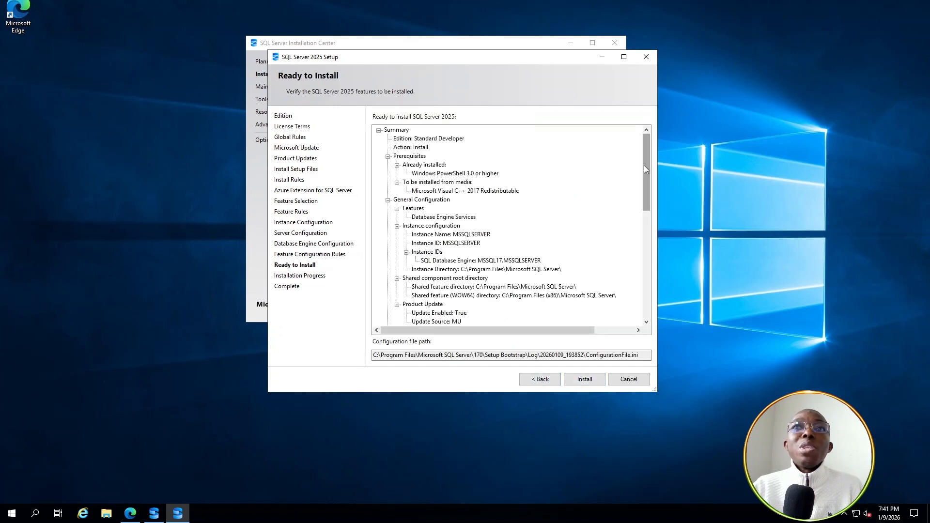
- Review the Ready to Install summary and start the Database Engine Services installation
drag(644, 165, 652, 297)
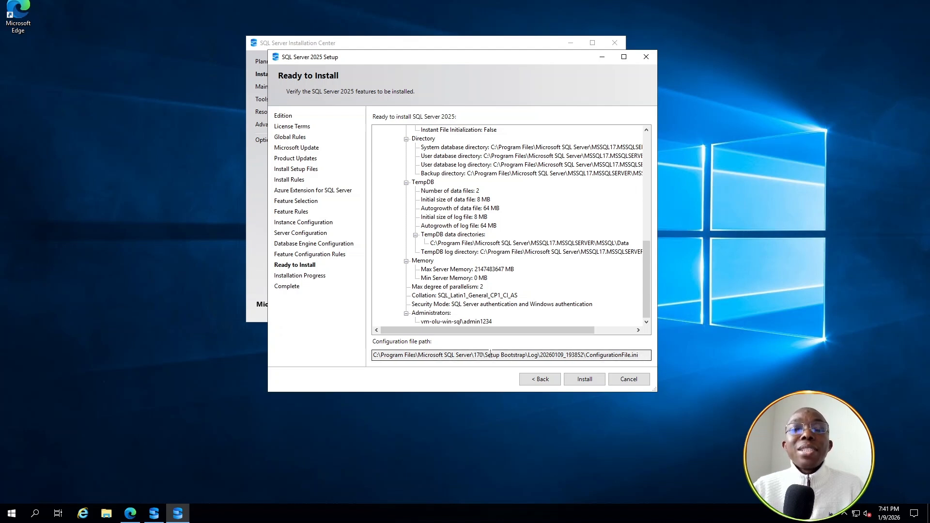
click(586, 380)
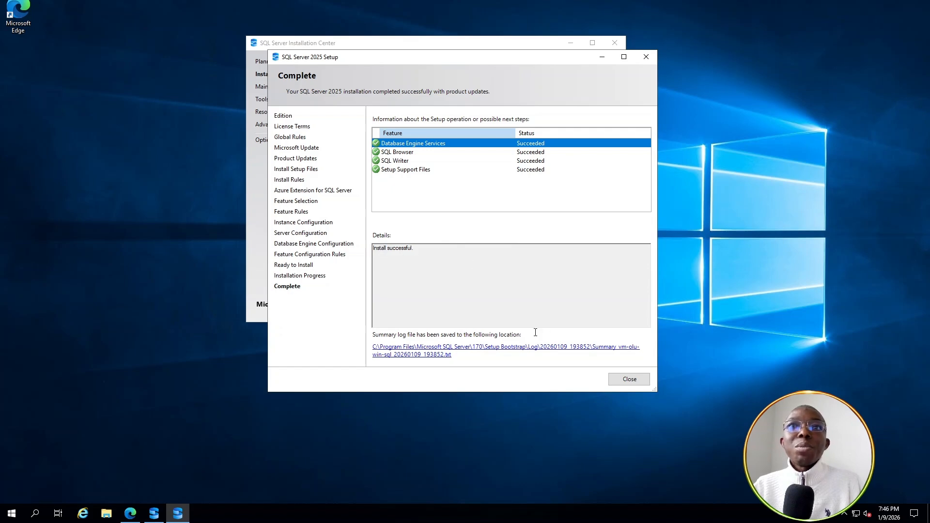
- Close the finished setup wizard and launch Install SQL Server Management Tools from the Installation Center
click(628, 379)
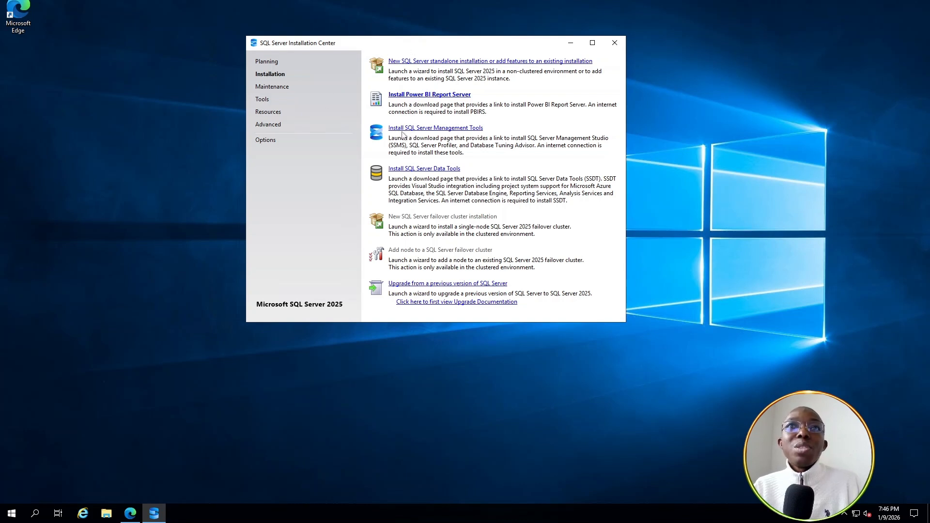
click(467, 129)
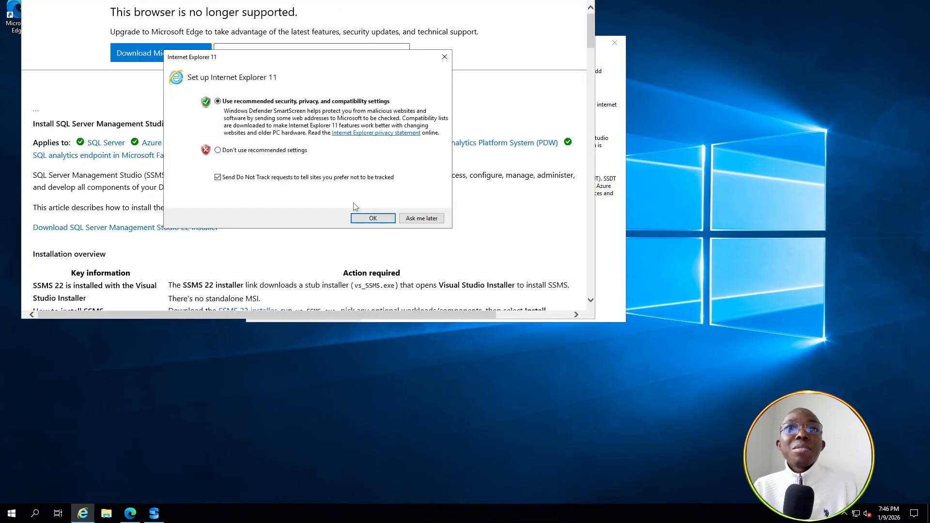
- Accept IE11's recommended settings and dismiss the Edge page to return to the SSMS article
click(372, 218)
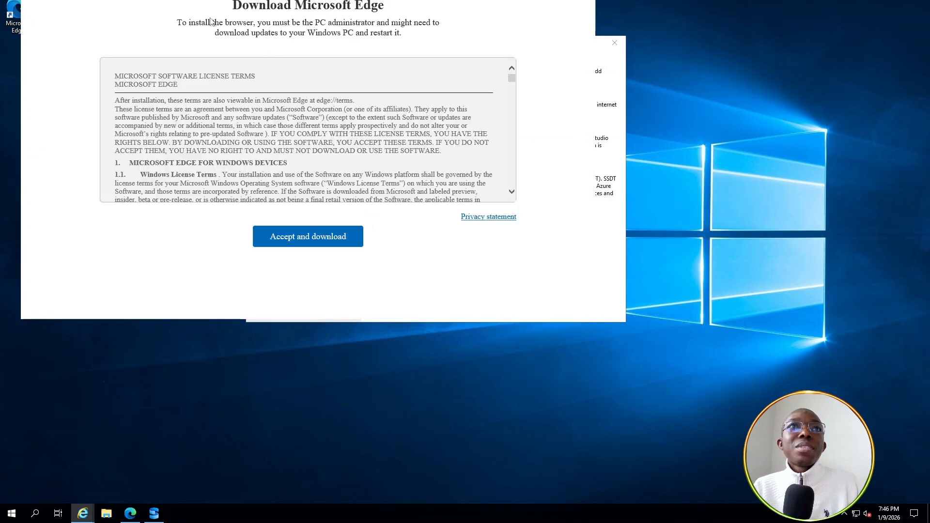
click(339, 1)
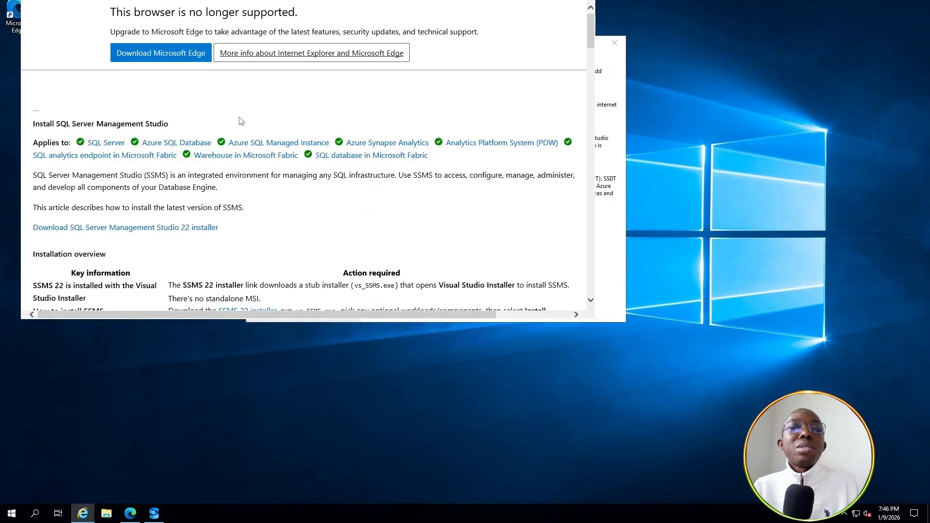
scroll(283, 135, down, 2)
scroll(361, 136, down, 8)
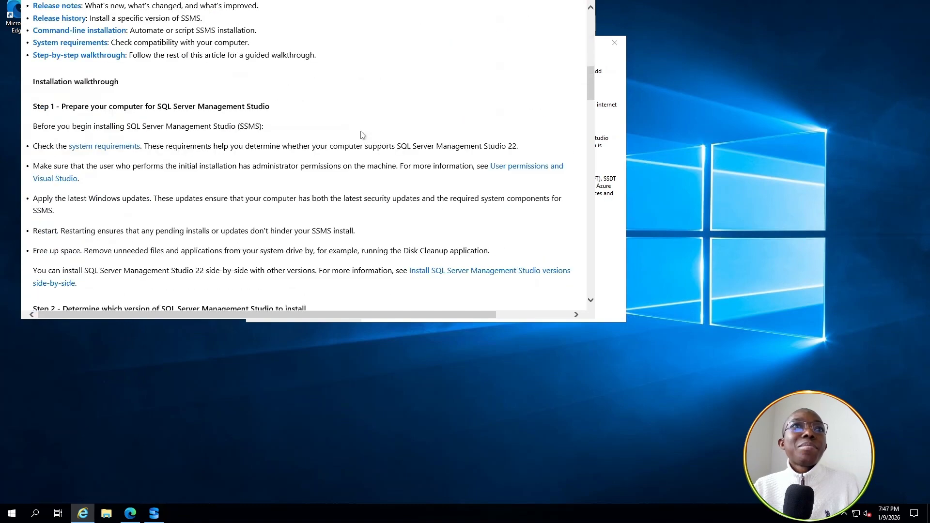
scroll(361, 136, up, 8)
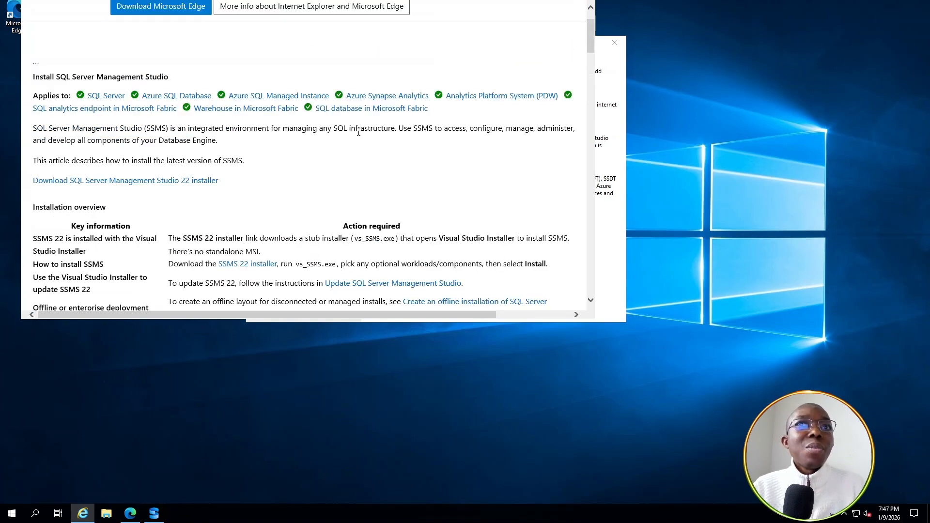
scroll(141, 172, up, 1)
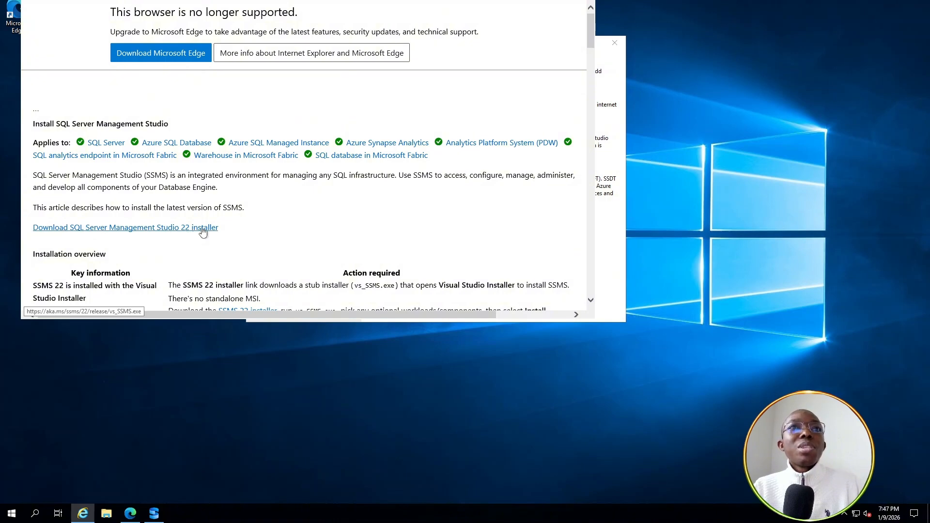
- Download, save and run the SSMS 22 installer vs_SSMS.exe, and make the browser window taller
click(203, 229)
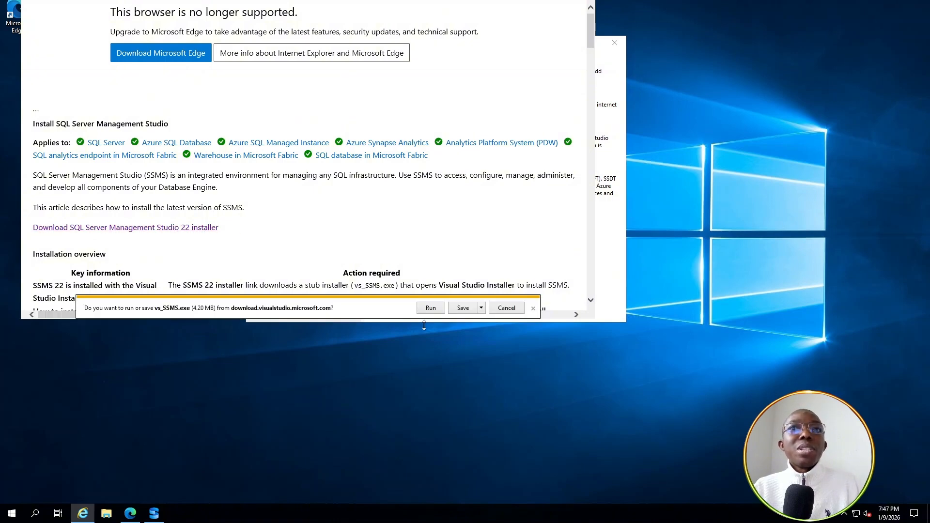
click(462, 310)
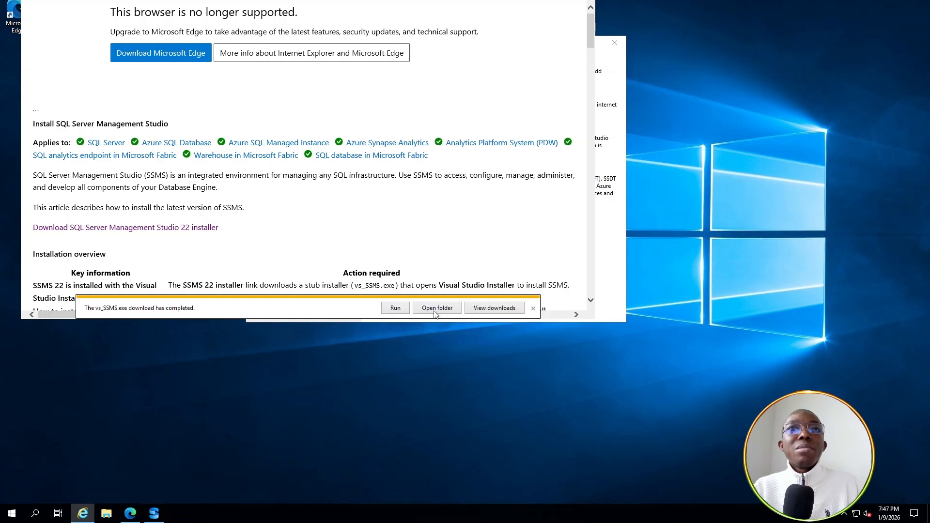
click(396, 309)
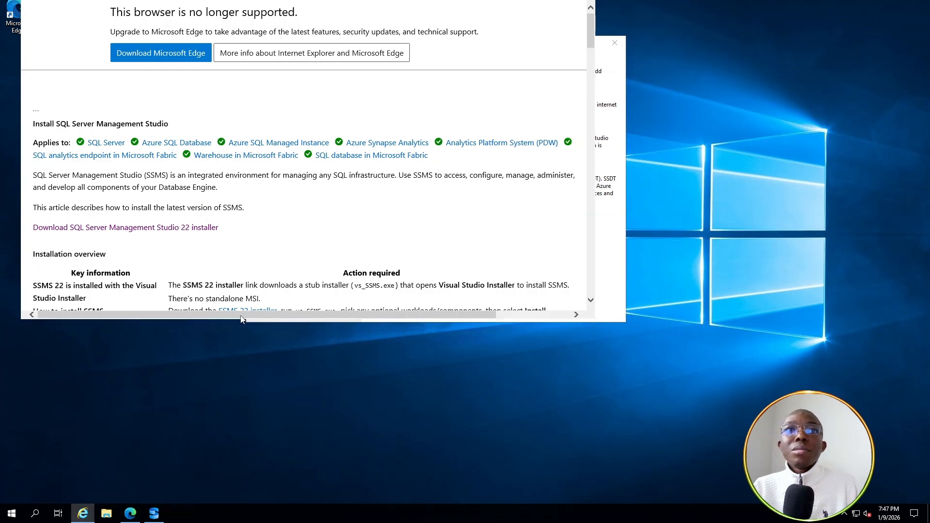
drag(246, 321, 252, 461)
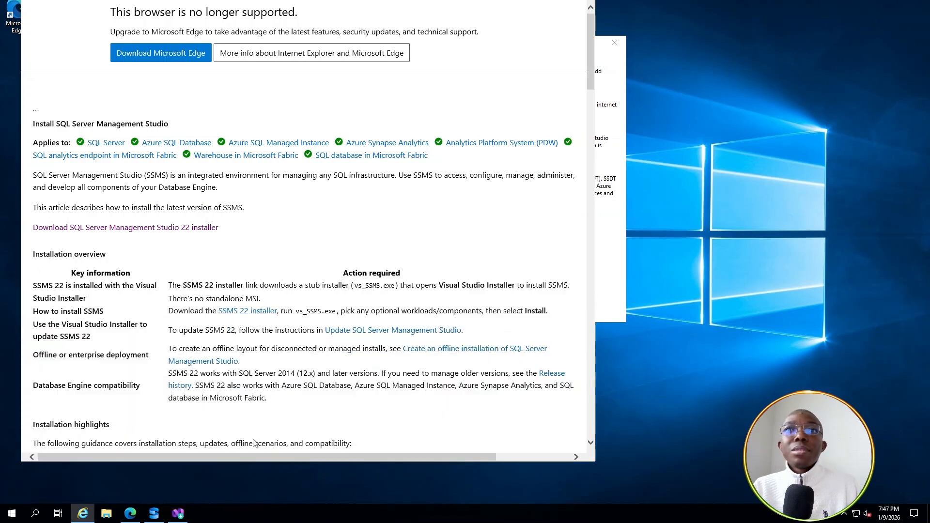
click(604, 301)
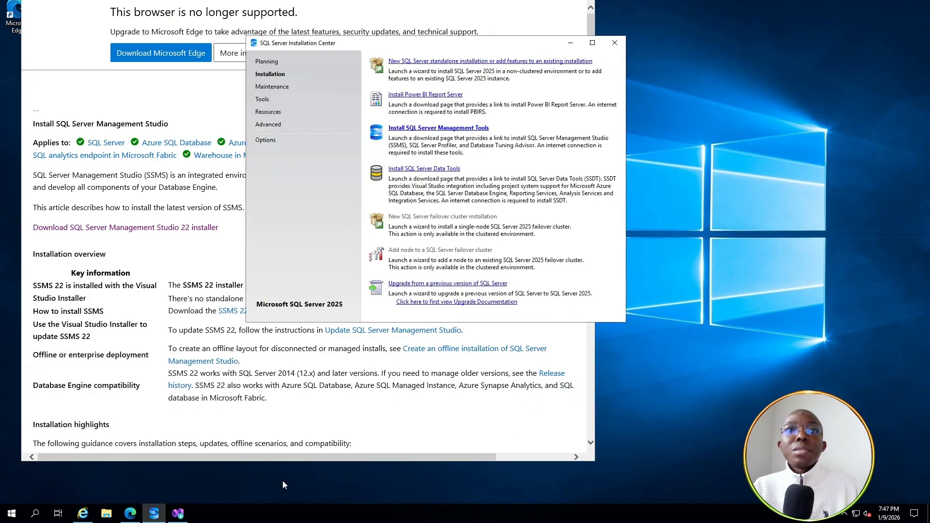
- Install SSMS 22 with core components only, leaving the AI Assistance workload deselected
click(179, 515)
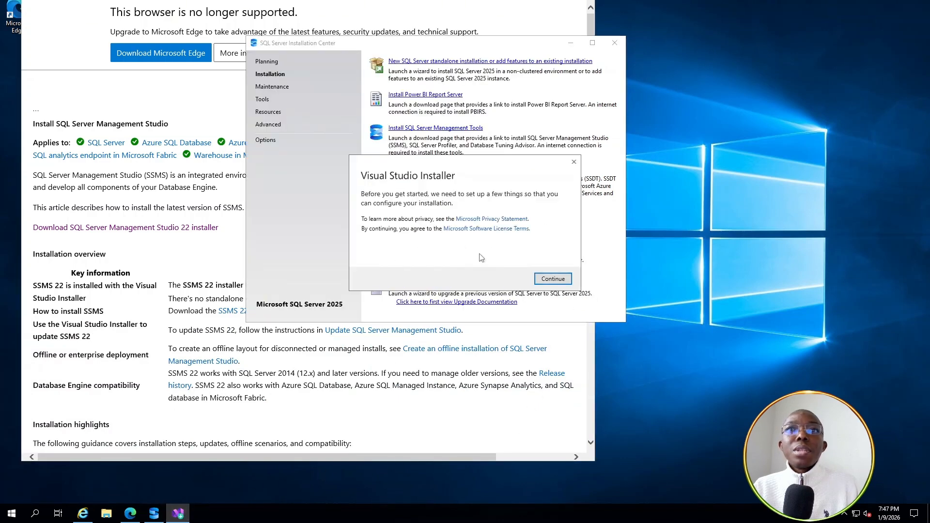
click(555, 280)
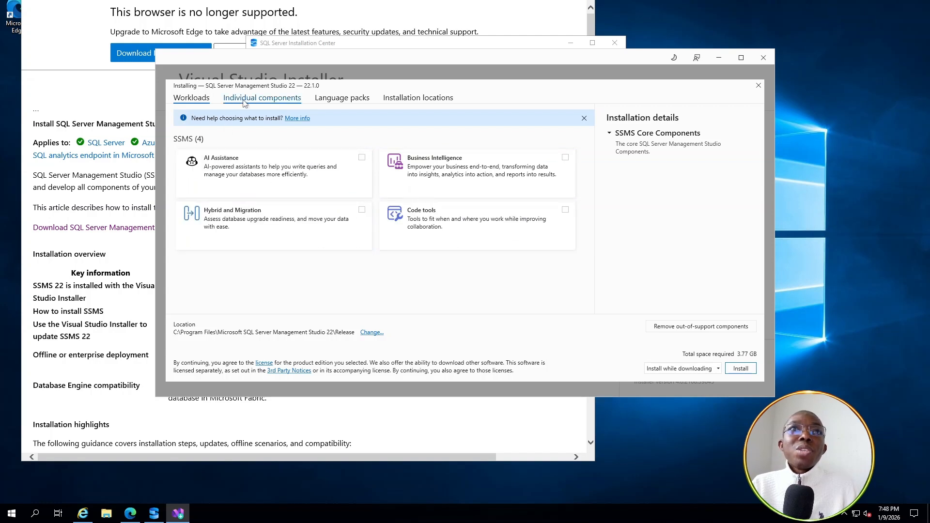
click(263, 100)
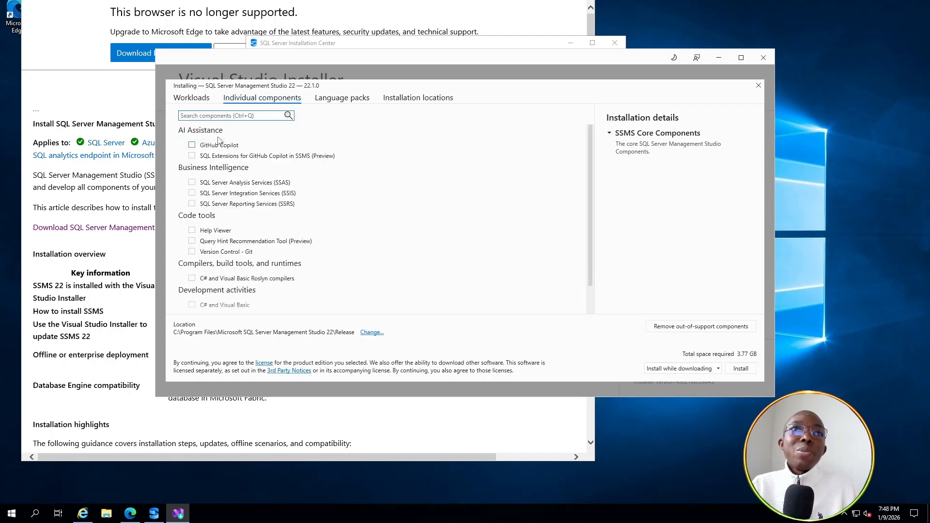
click(190, 99)
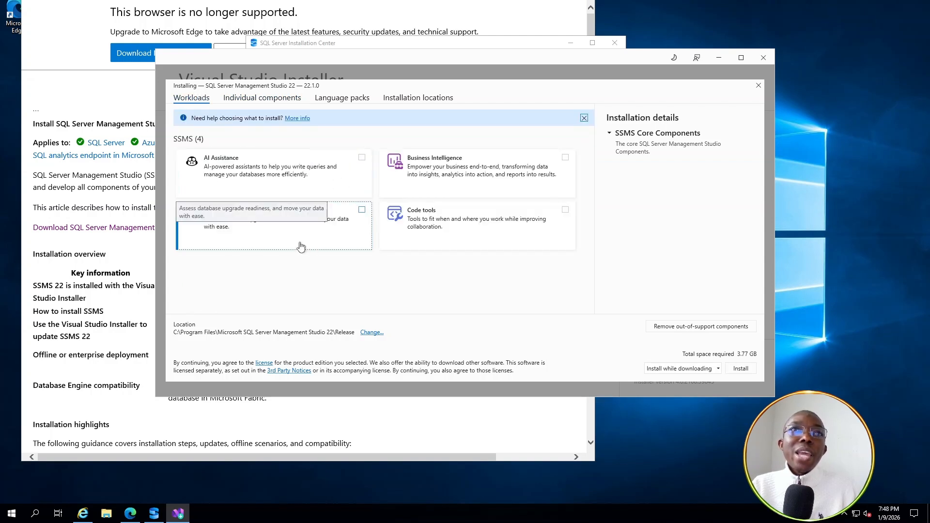
click(362, 158)
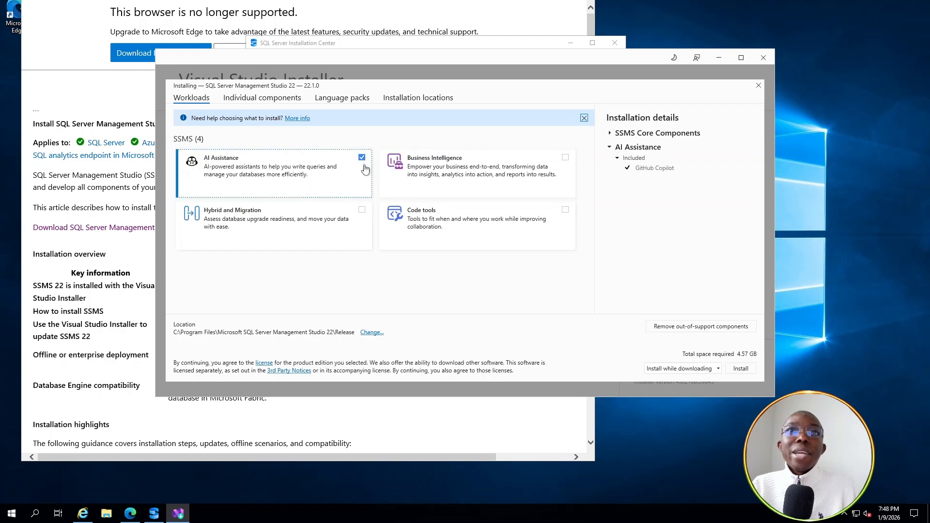
click(261, 99)
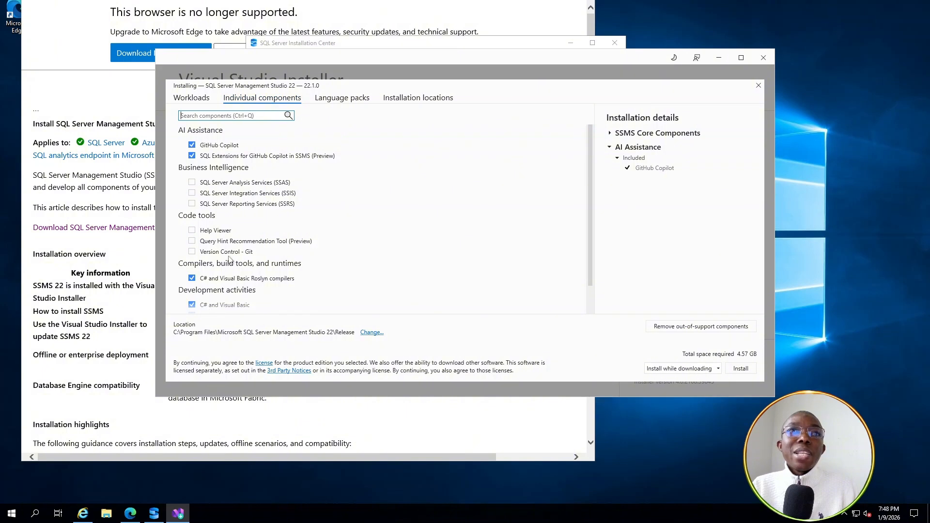
click(191, 98)
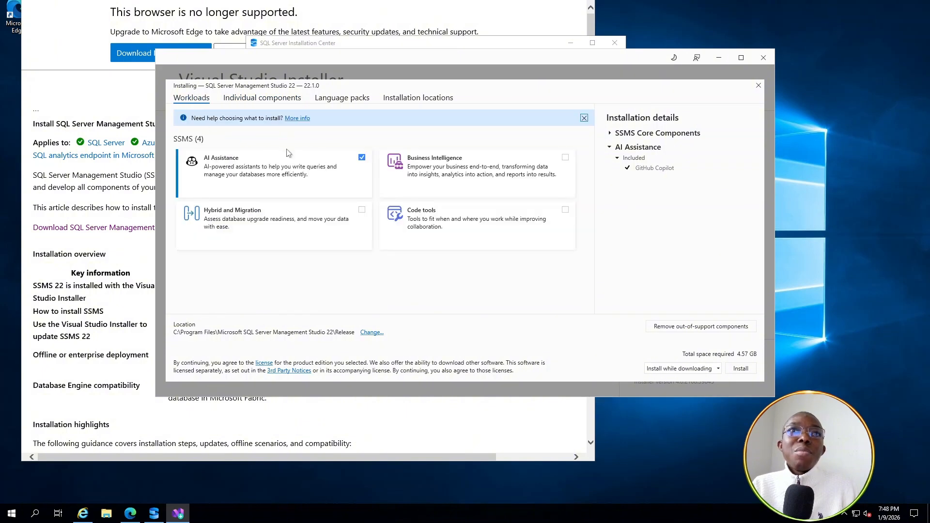
click(361, 158)
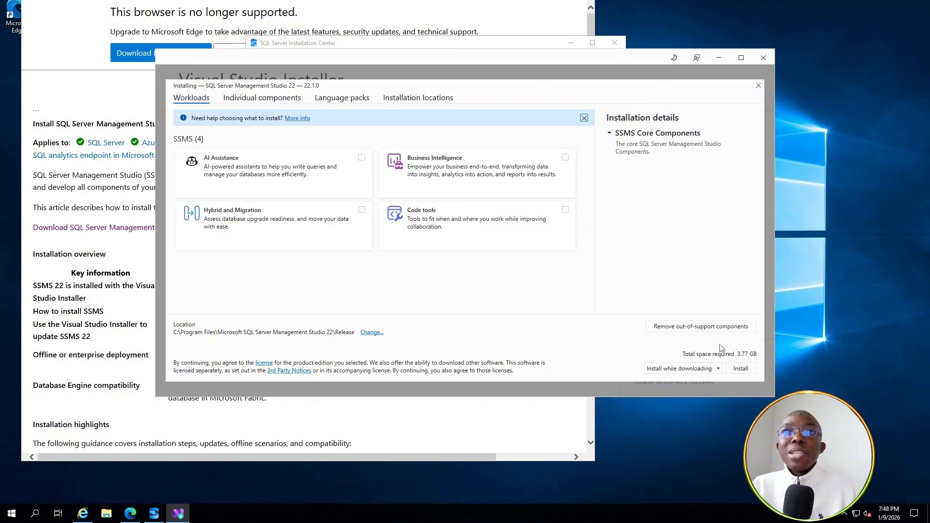
click(740, 369)
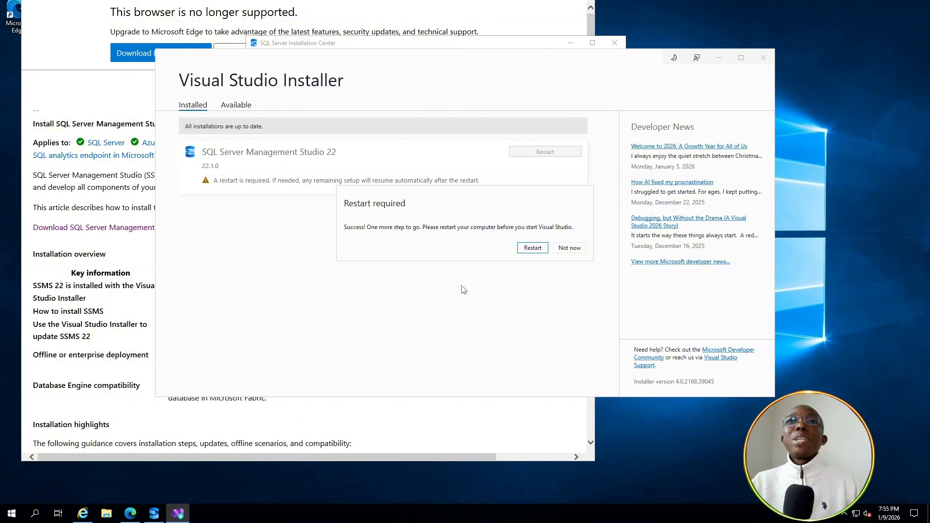
- Restart the server, then reconnect over Remote Desktop with credentials and accept the certificate
click(533, 248)
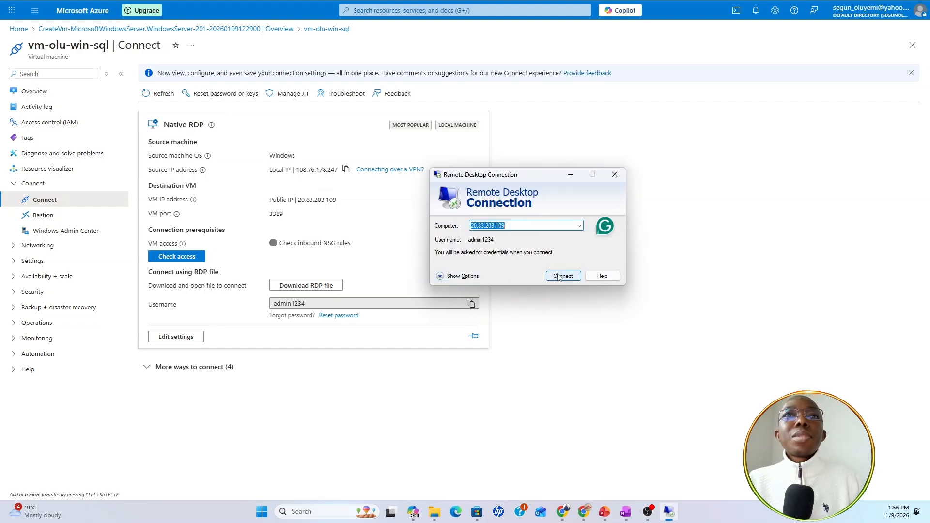
click(559, 277)
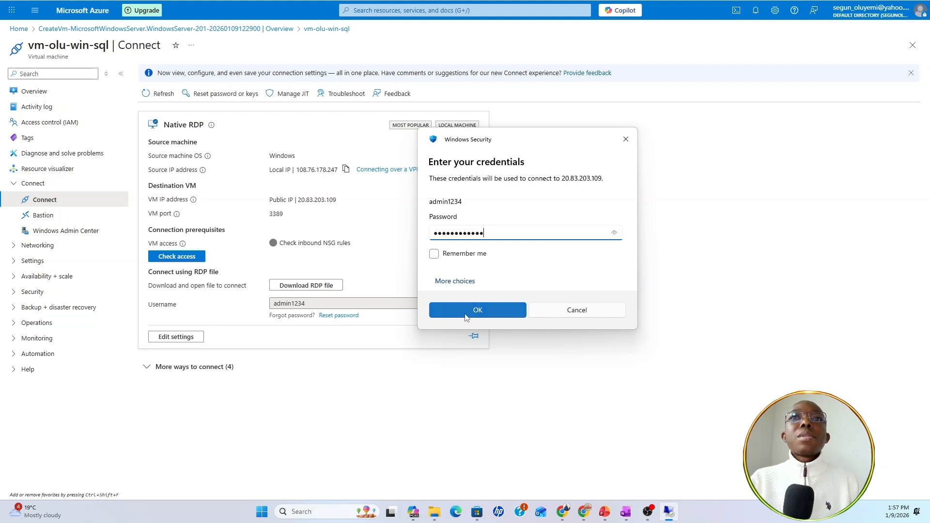
click(466, 312)
click(546, 309)
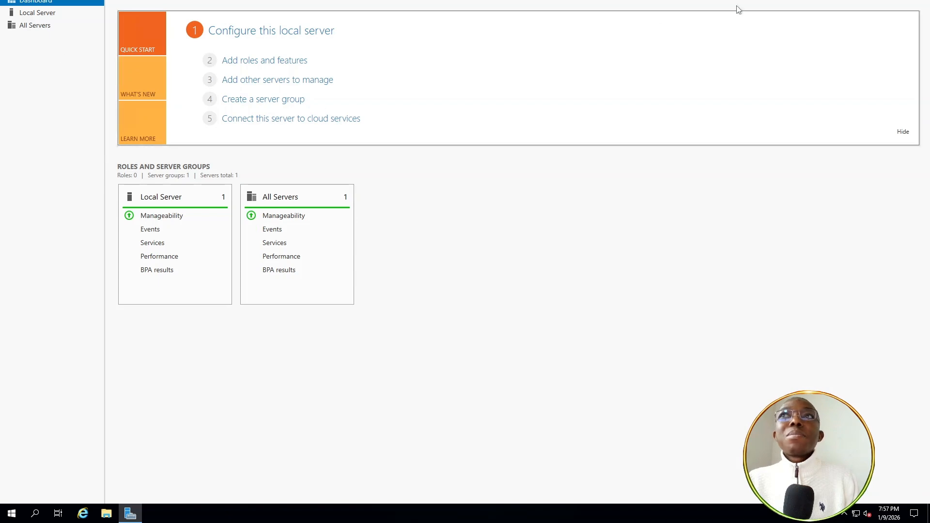
- Close Server Manager and launch SQL Server 2025 Configuration Manager from the Microsoft SQL Server 2025 Start folder
click(918, 0)
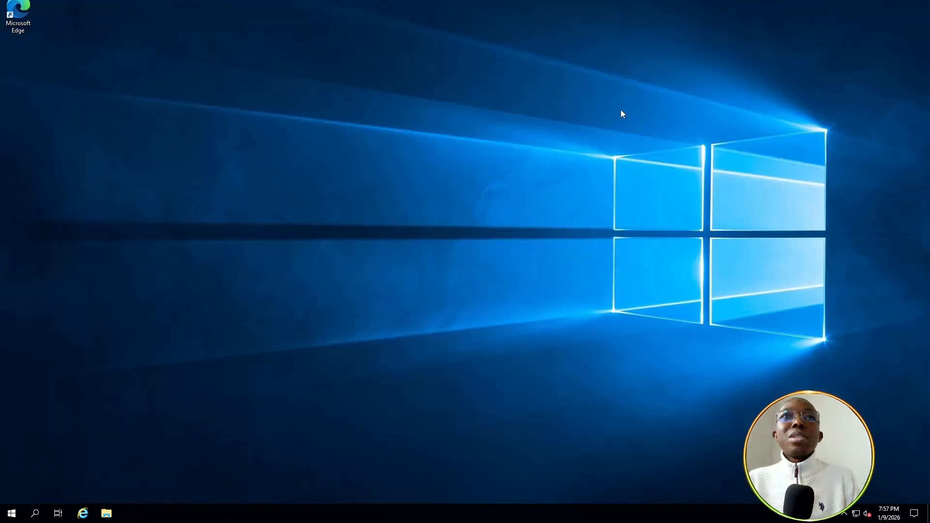
click(12, 513)
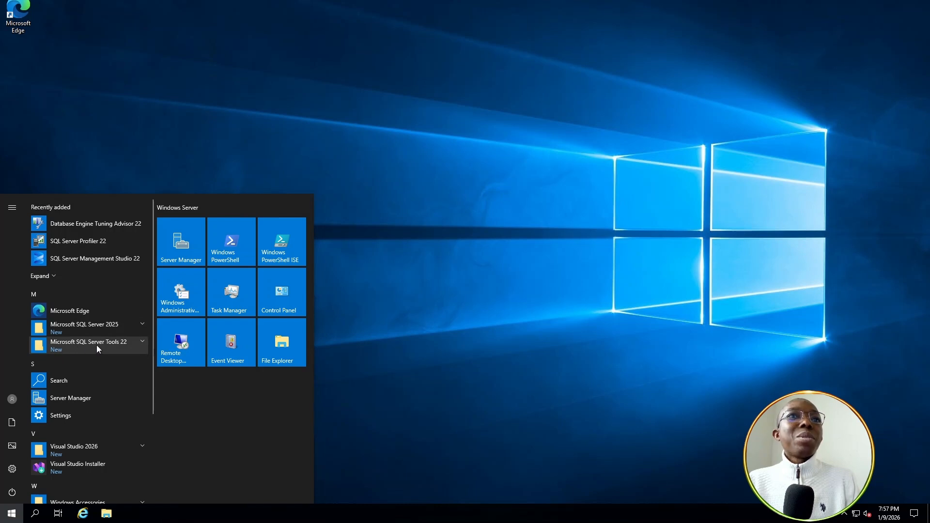
click(142, 342)
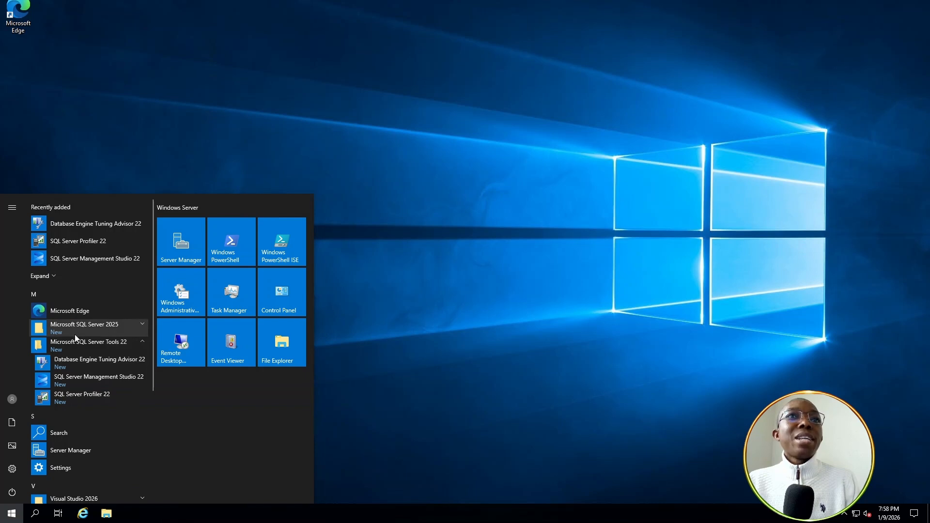
click(142, 342)
click(140, 325)
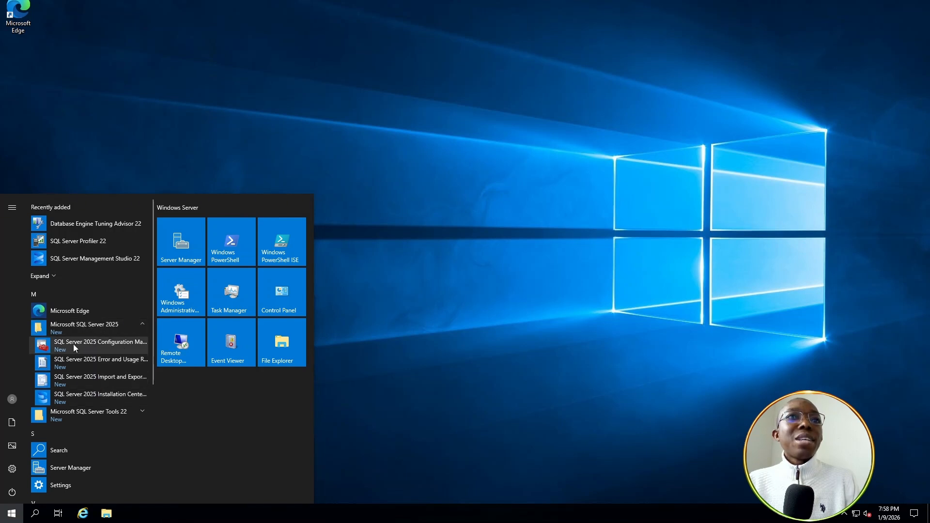
click(113, 342)
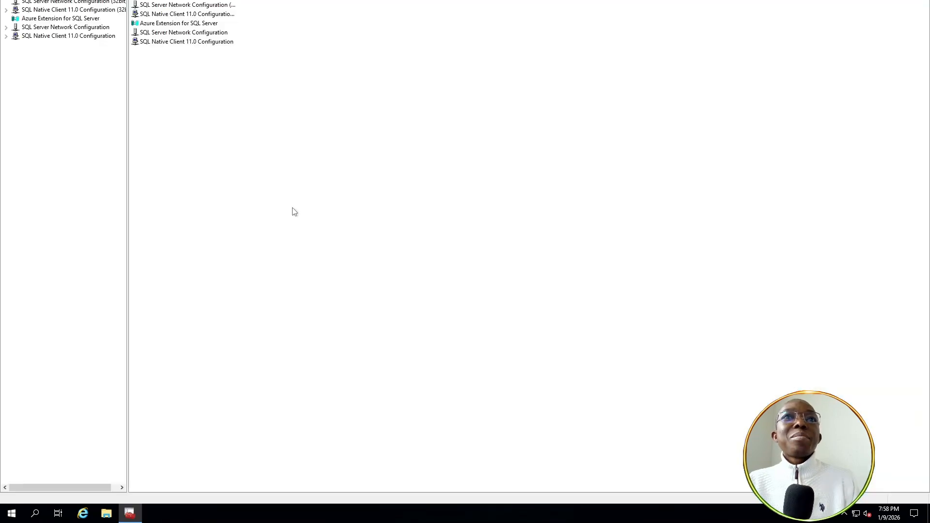
- Try starting SQL Server Browser from the SQL Server Services list, then close Configuration Manager
click(53, 0)
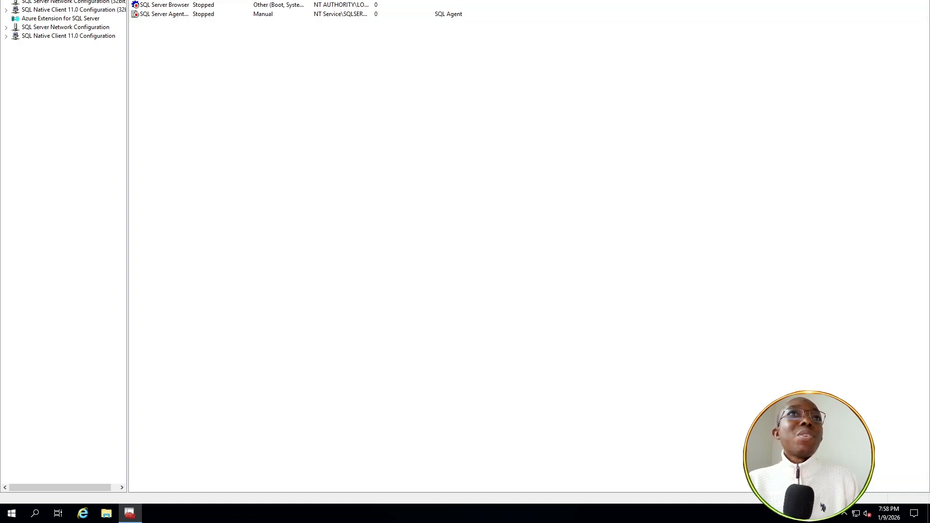
drag(190, 0, 227, 0)
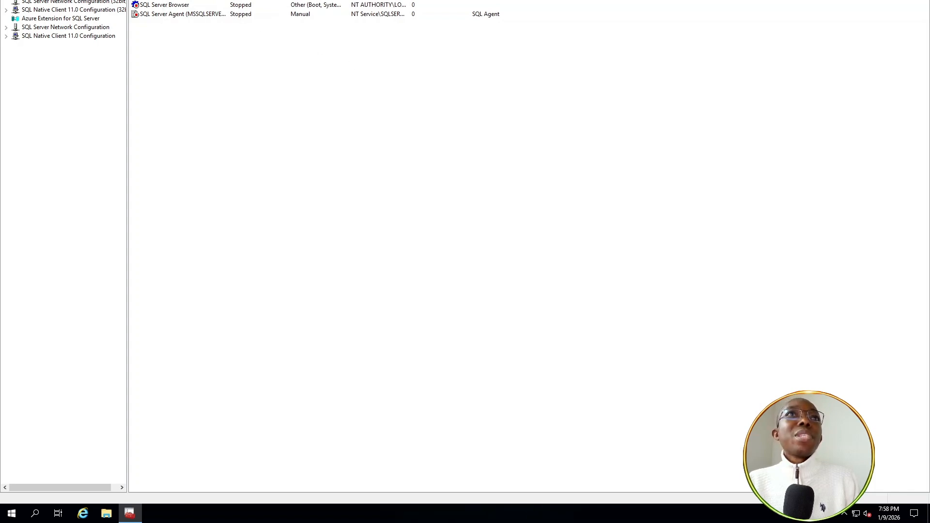
right_click(159, 2)
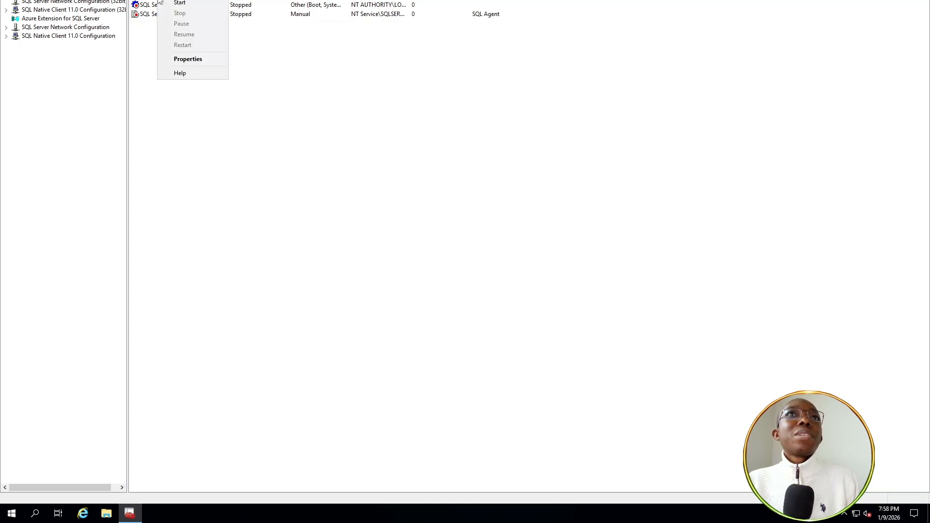
click(200, 5)
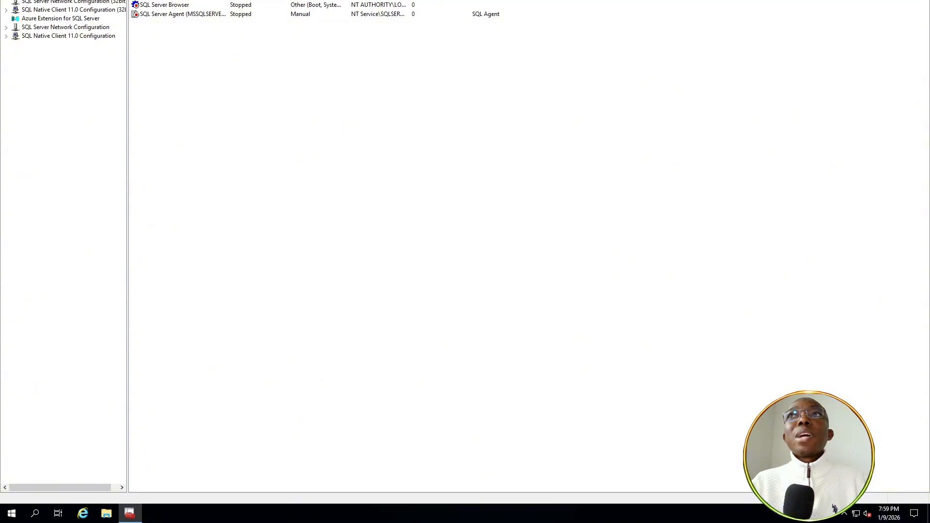
click(918, 0)
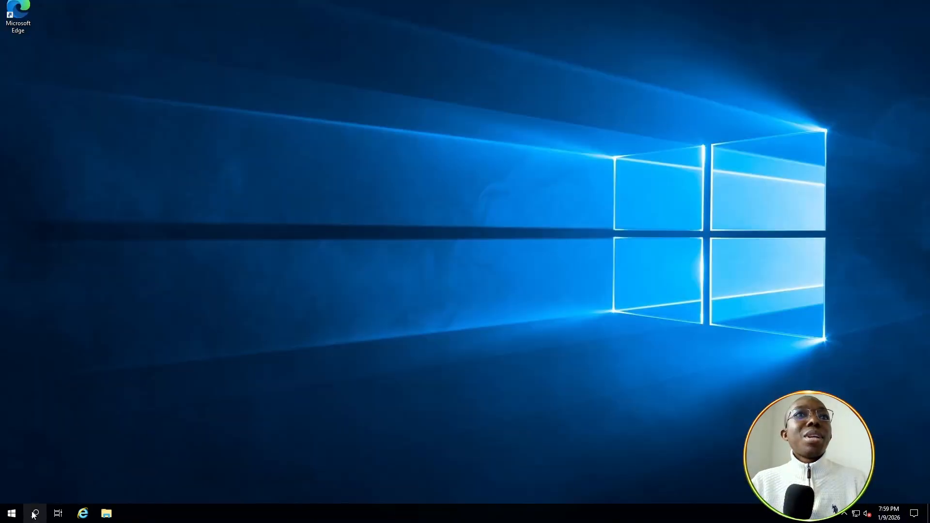
- Launch SQL Server Management Studio 22 from the Start menu's SQL Server Tools 22 folder, skipping account sign-in
click(12, 513)
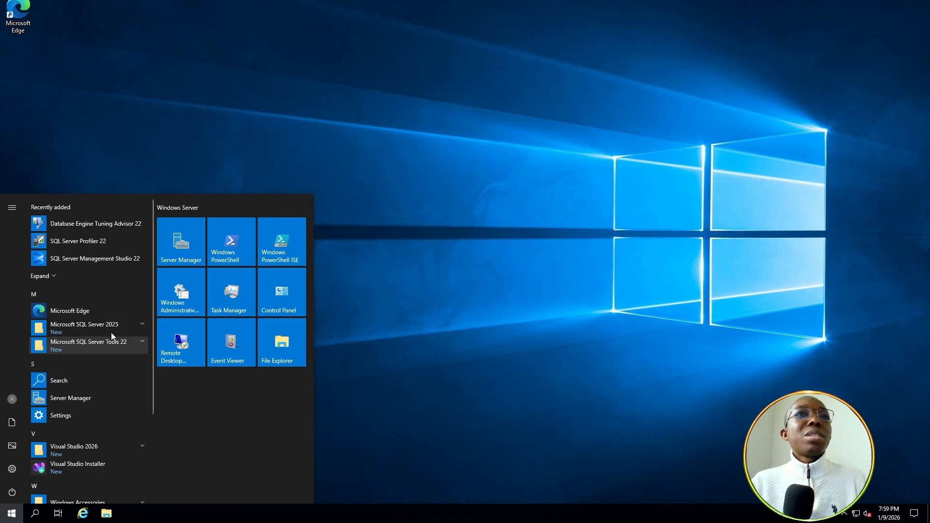
click(141, 342)
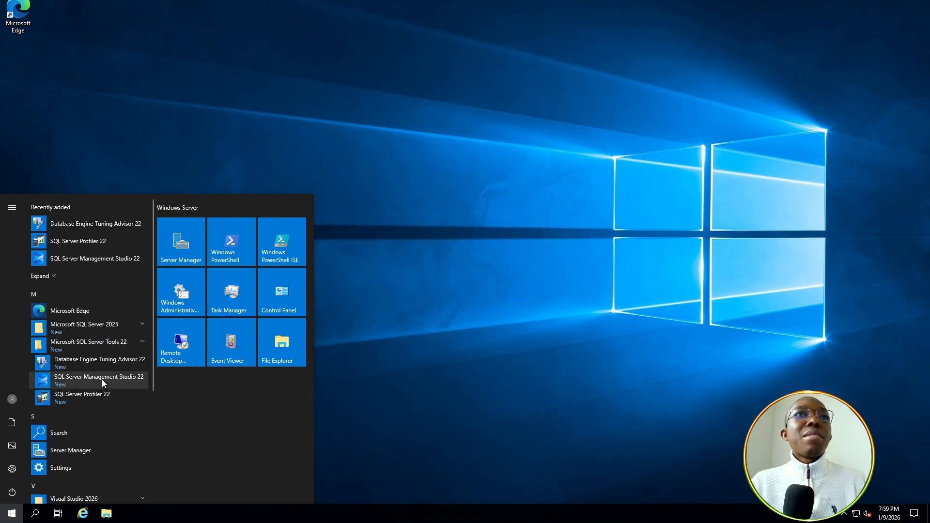
click(124, 378)
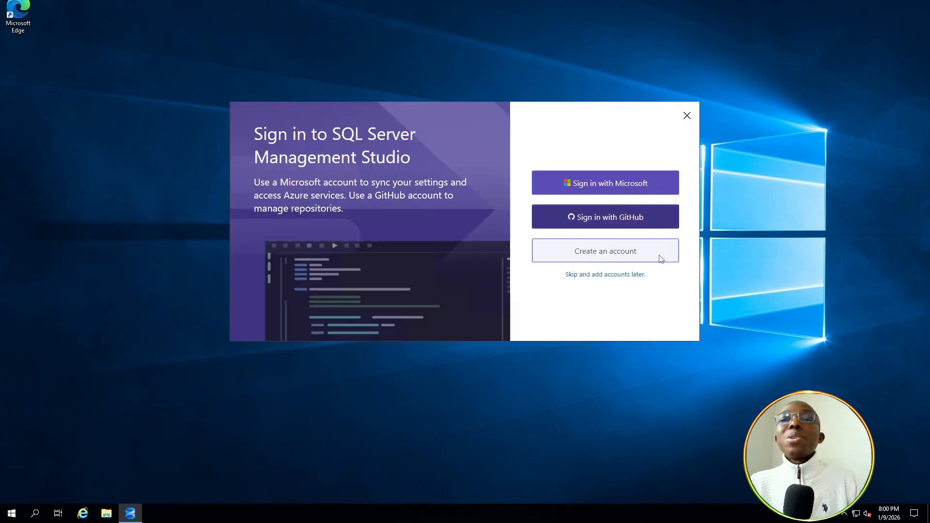
click(604, 275)
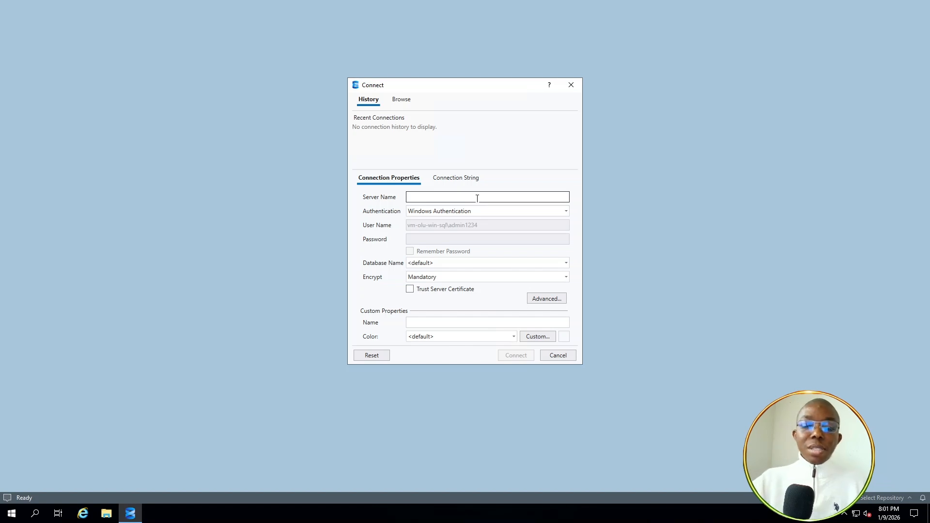
- Enter server name 'vm-olu-win-sql' and attempt to connect
text(olu)
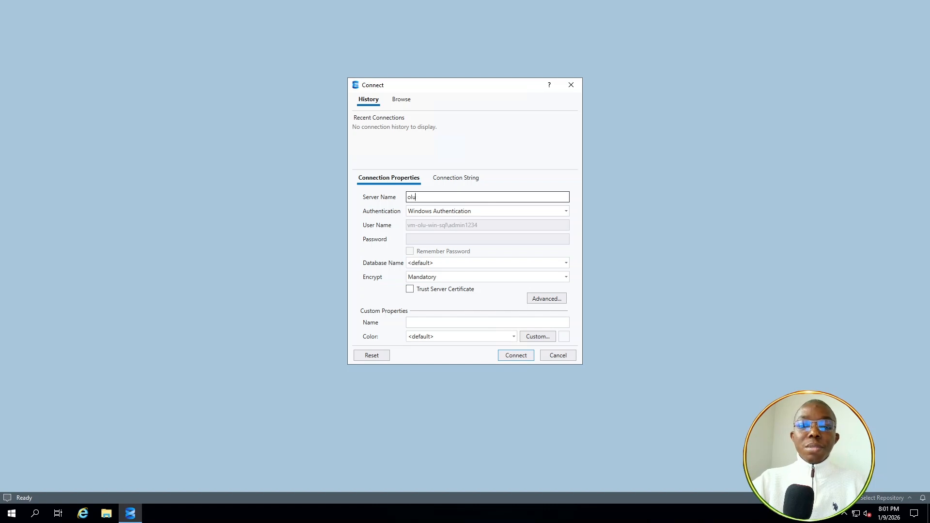
key(BackSpace)
key(BackSpace)
text(v)
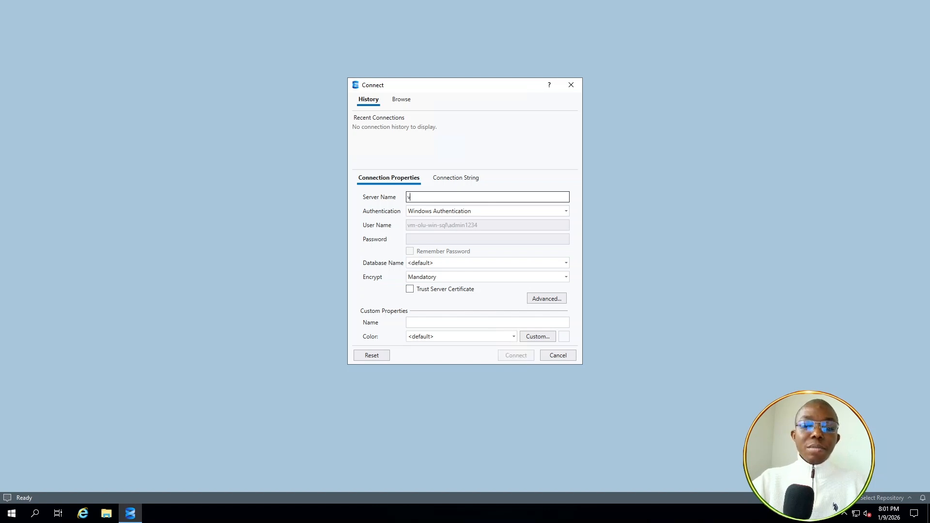
text(m)
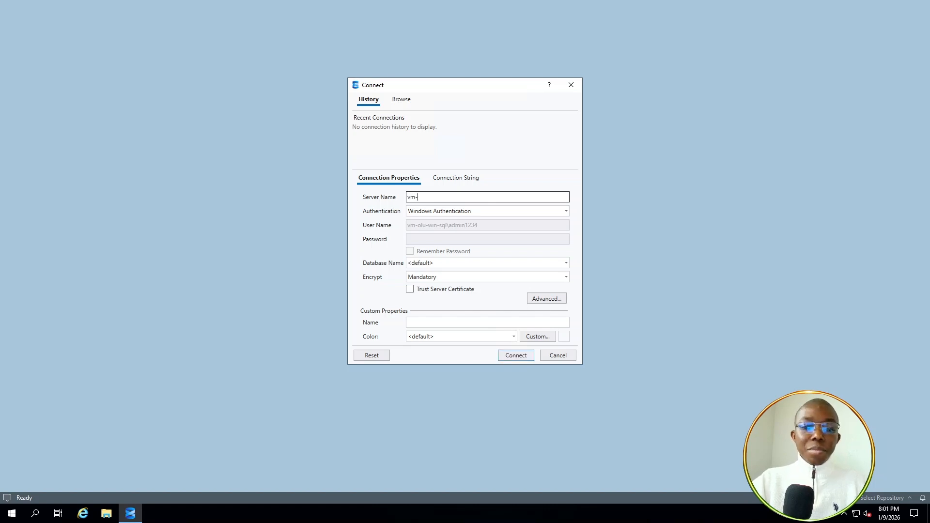
text(-olu)
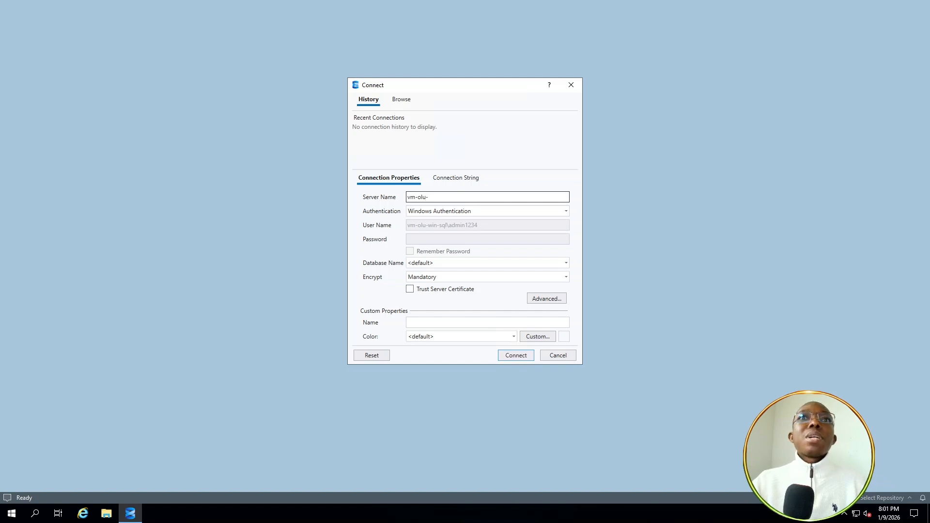
text(-win-s)
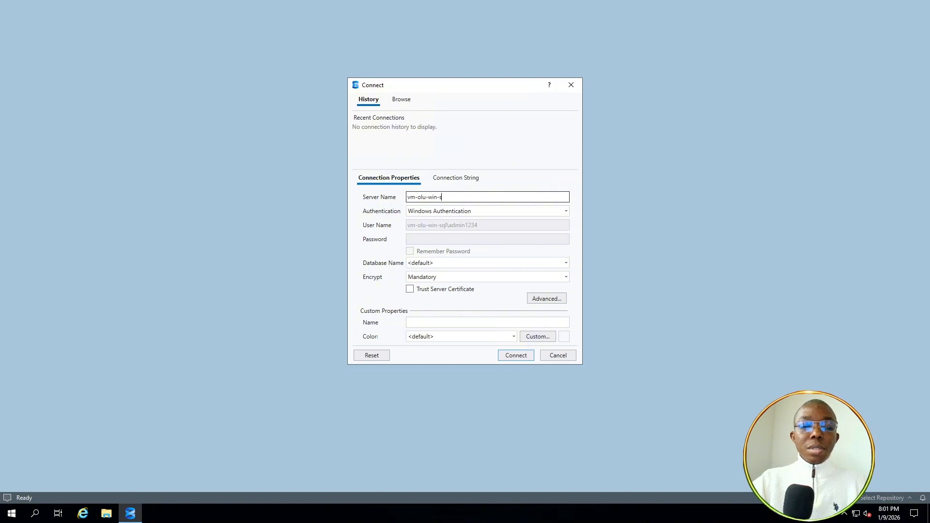
text(ql)
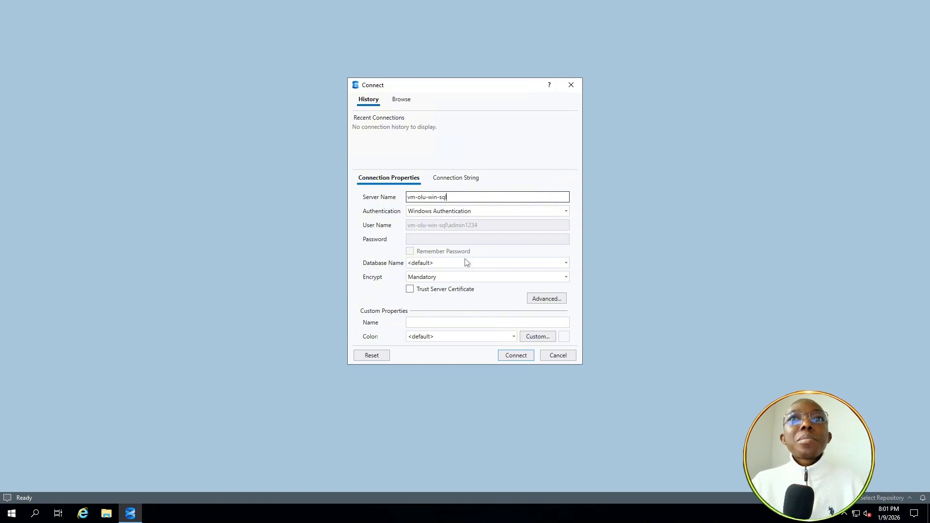
click(516, 357)
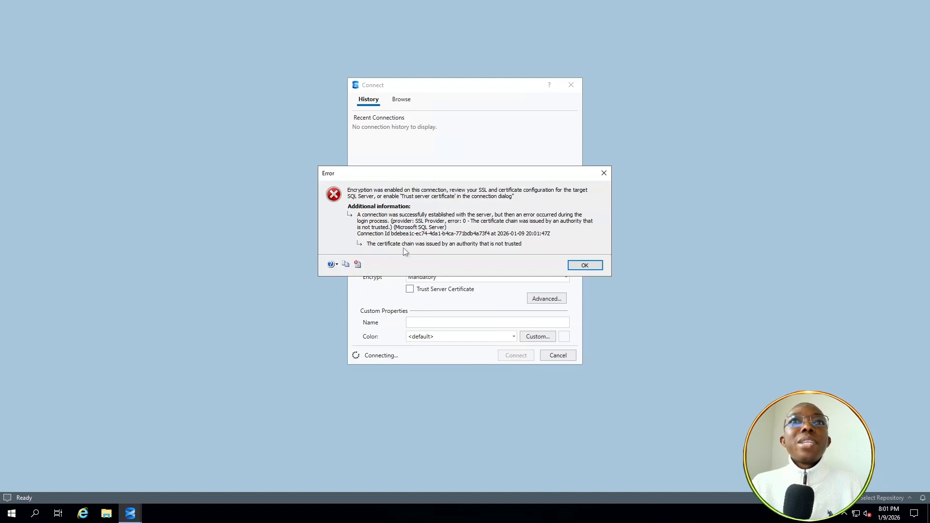
- After the certificate error, set Encrypt to Optional and connect again
click(581, 267)
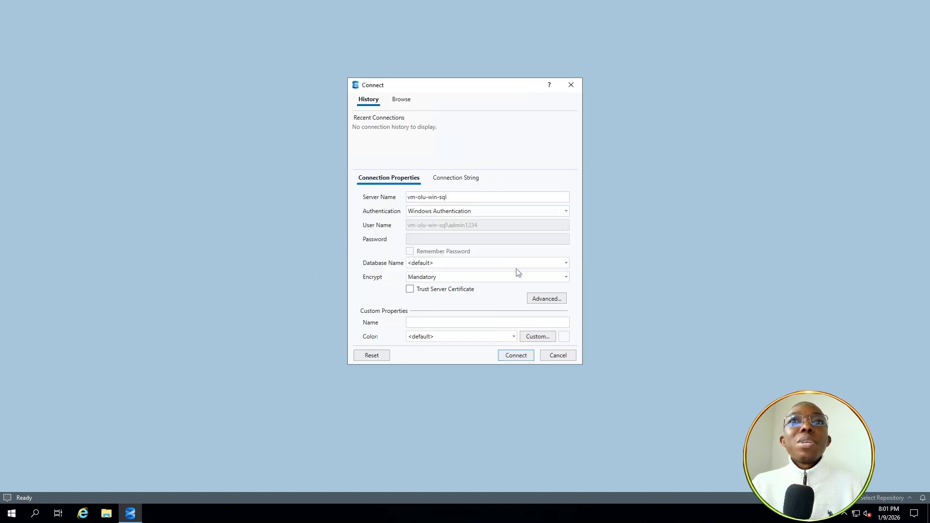
click(440, 280)
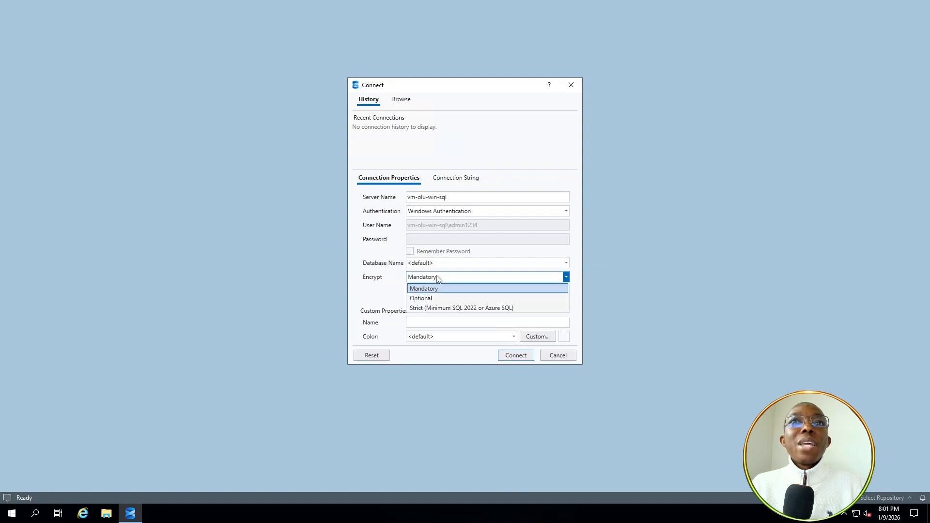
click(423, 298)
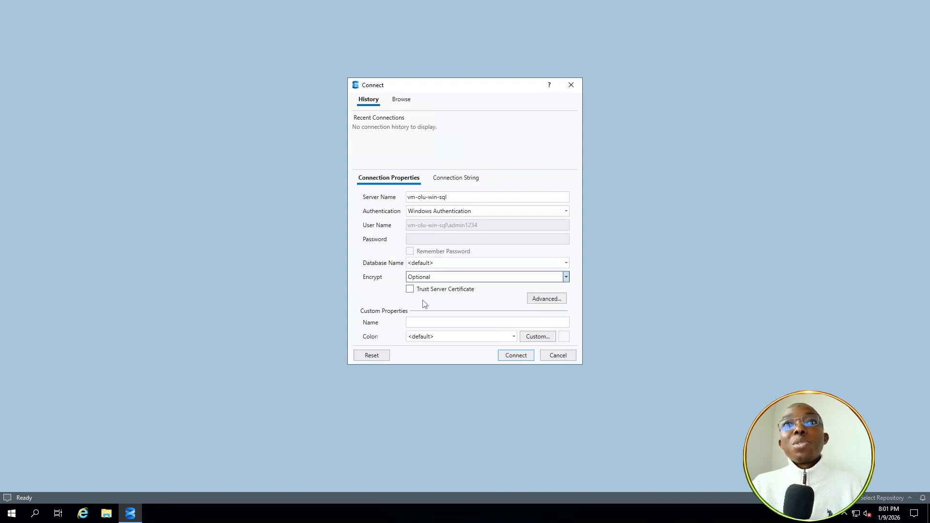
click(514, 356)
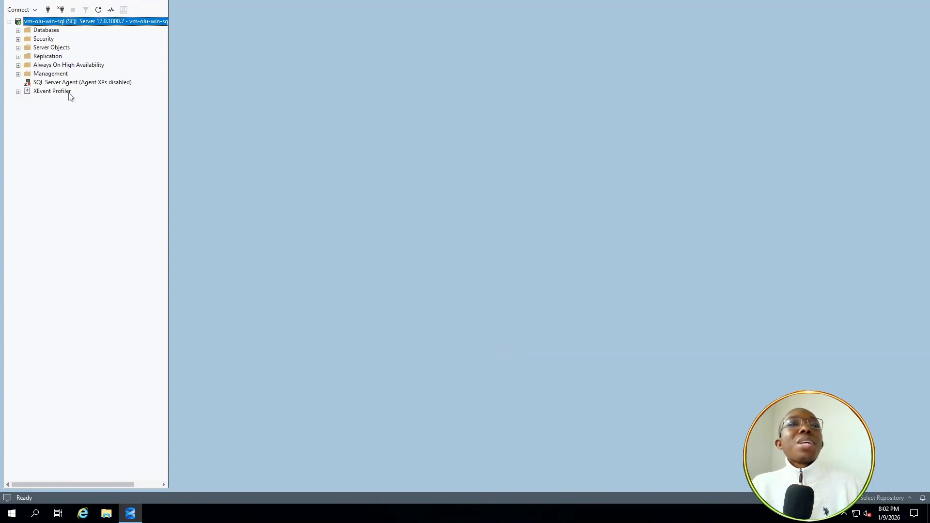
- Expand the Databases folder in Object Explorer to show System Databases and Database Snapshots
click(17, 30)
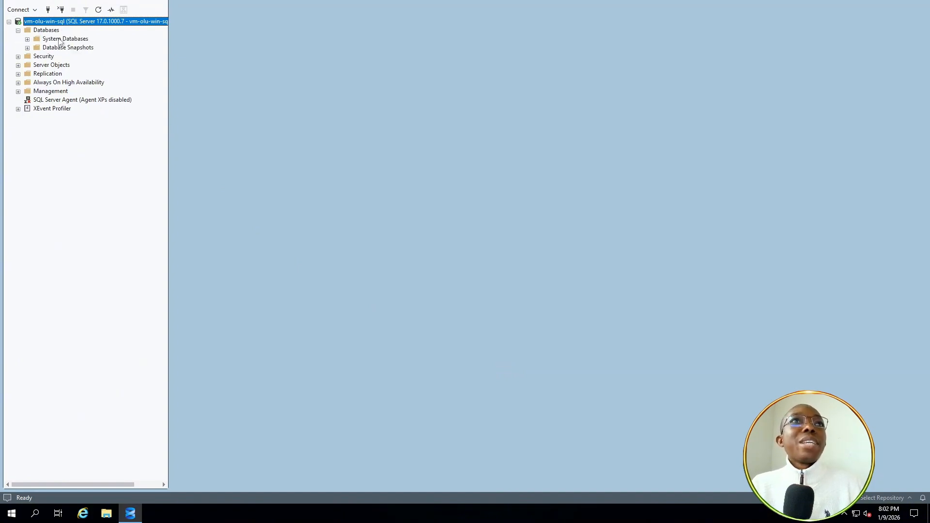